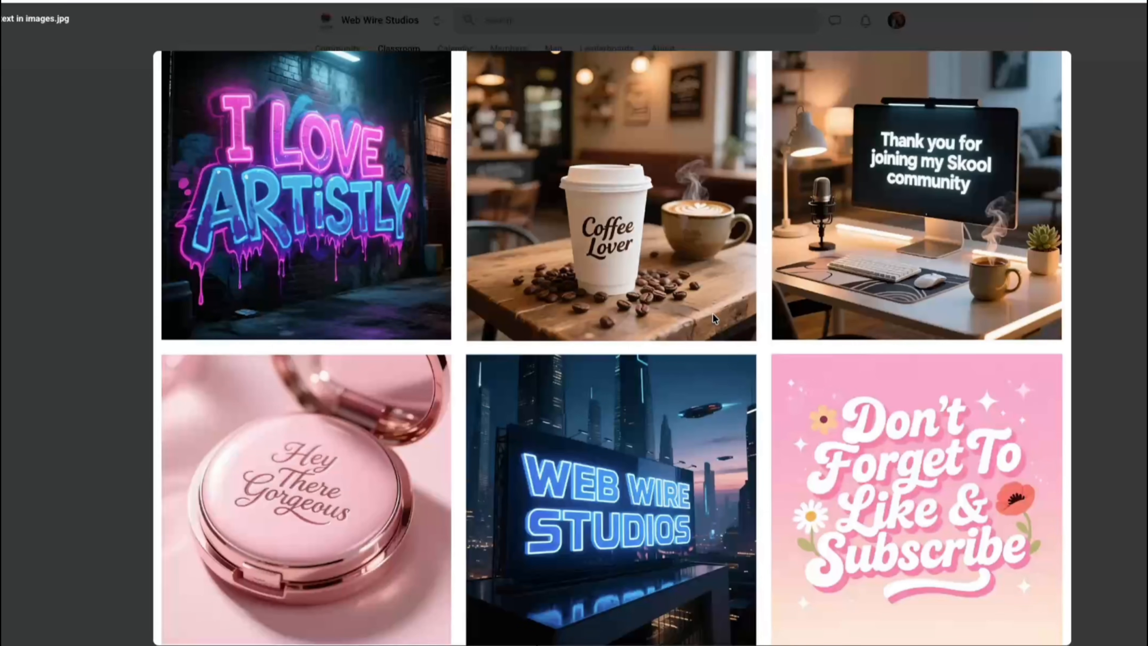
- Close the enlarged sample images and review the tutorial's steps and example prompts for perfect text in image designer
key("Escape")
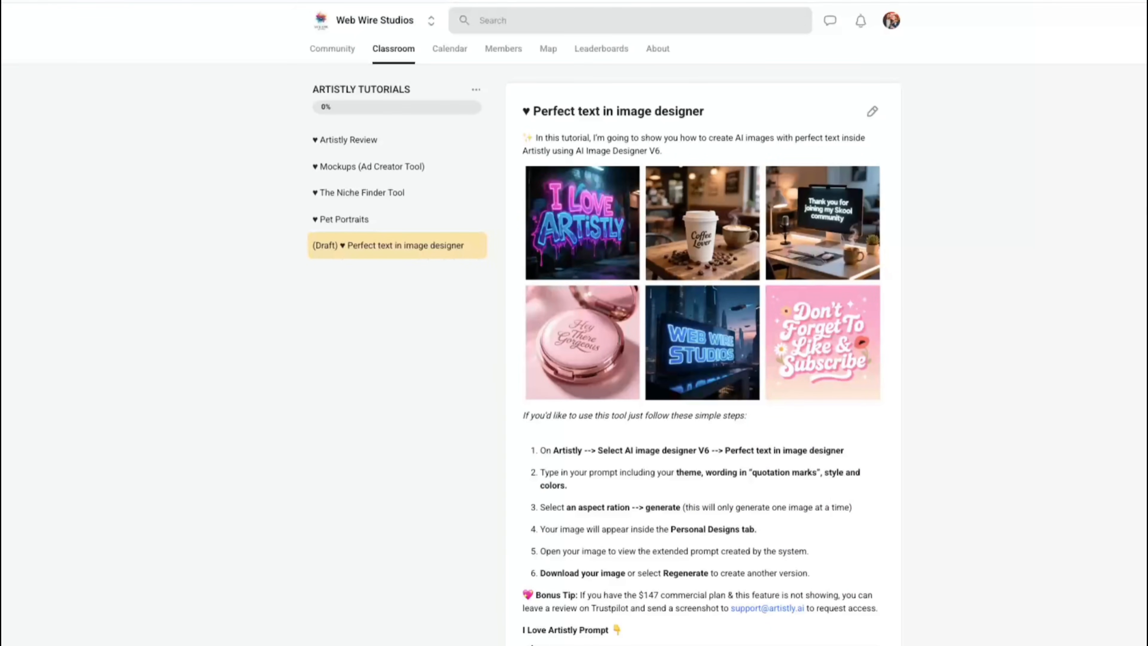
scroll(700, 322, "down", 5)
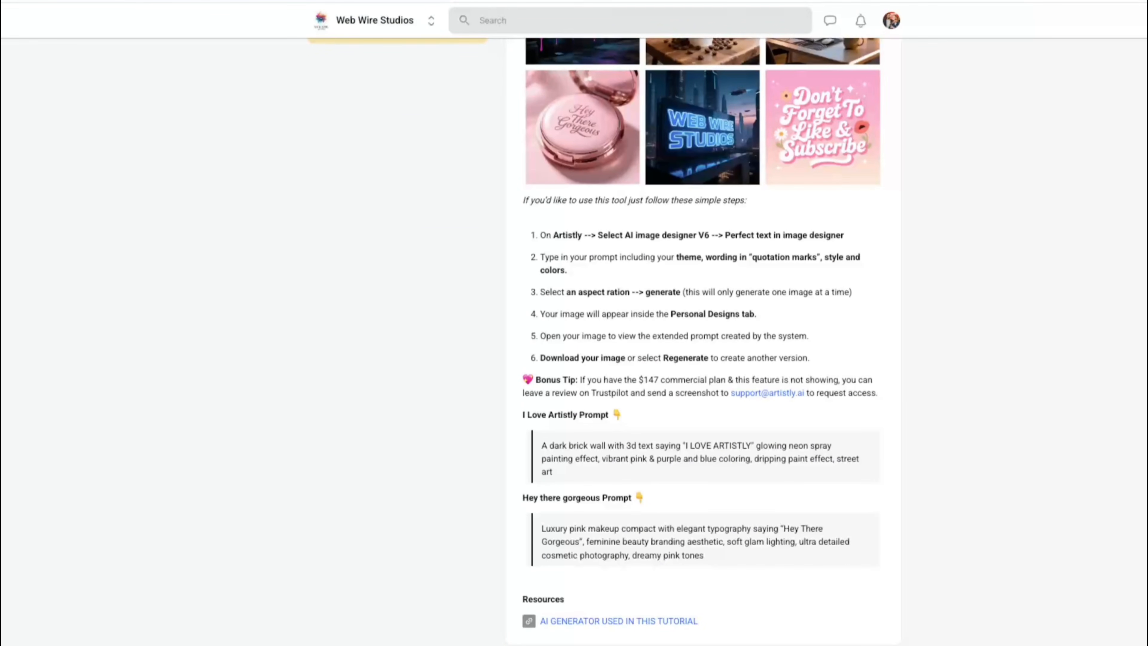
scroll(700, 323, "up", 1)
scroll(700, 323, "up", 4)
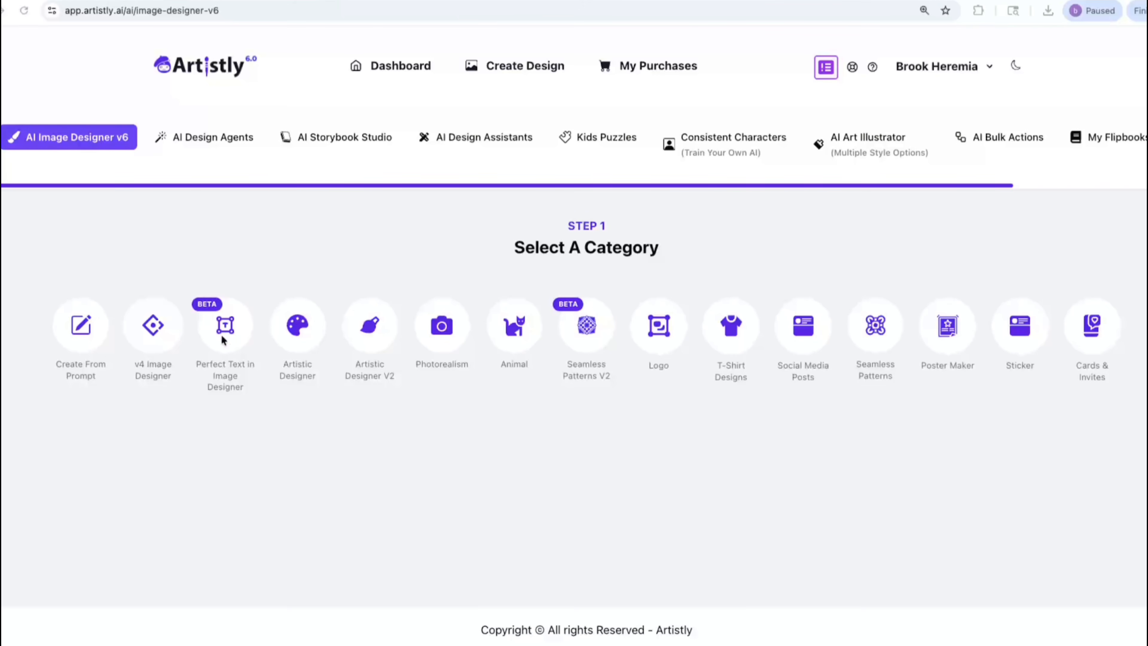
- With Perfect Text in Image Designer, generate a dark brick wall with bold 3D graffiti saying "I LOVE ARTISTLY", glowing neon, dripping pink, purple and blue paint
left_click(229, 330)
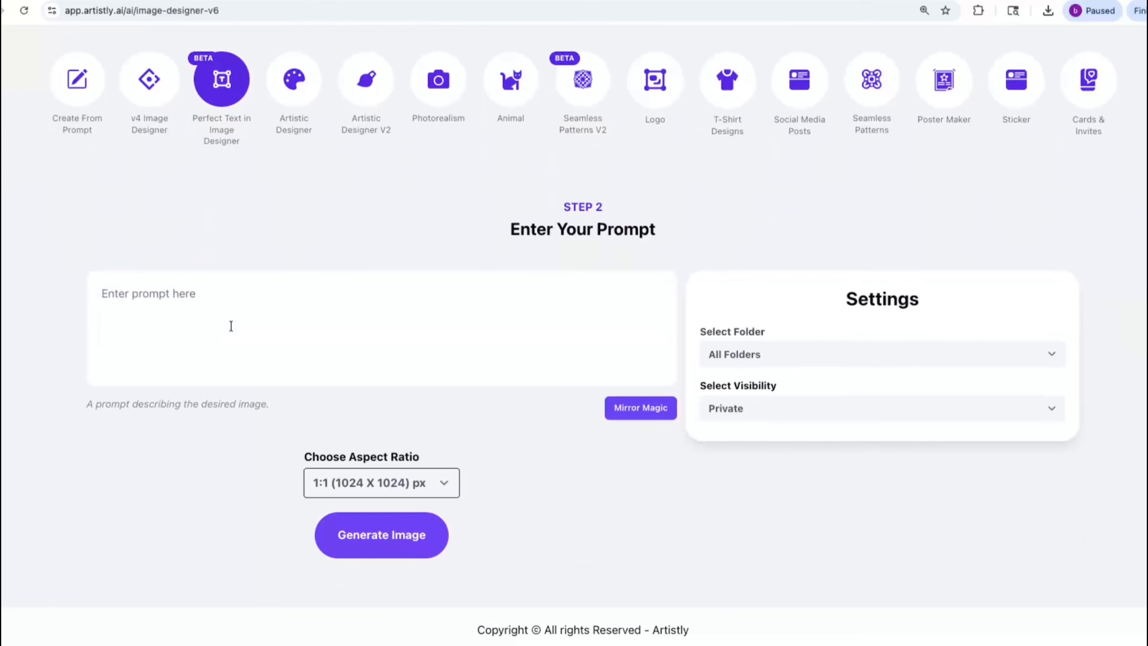
left_click(237, 319)
type("A dark brick wall featuring bold 3D street art graffiti text saying \"I LOVE ARTISTLY\" in glowing neon spray paint, with a dripping paint effect in vibrant pink, purple, and blue tones.")
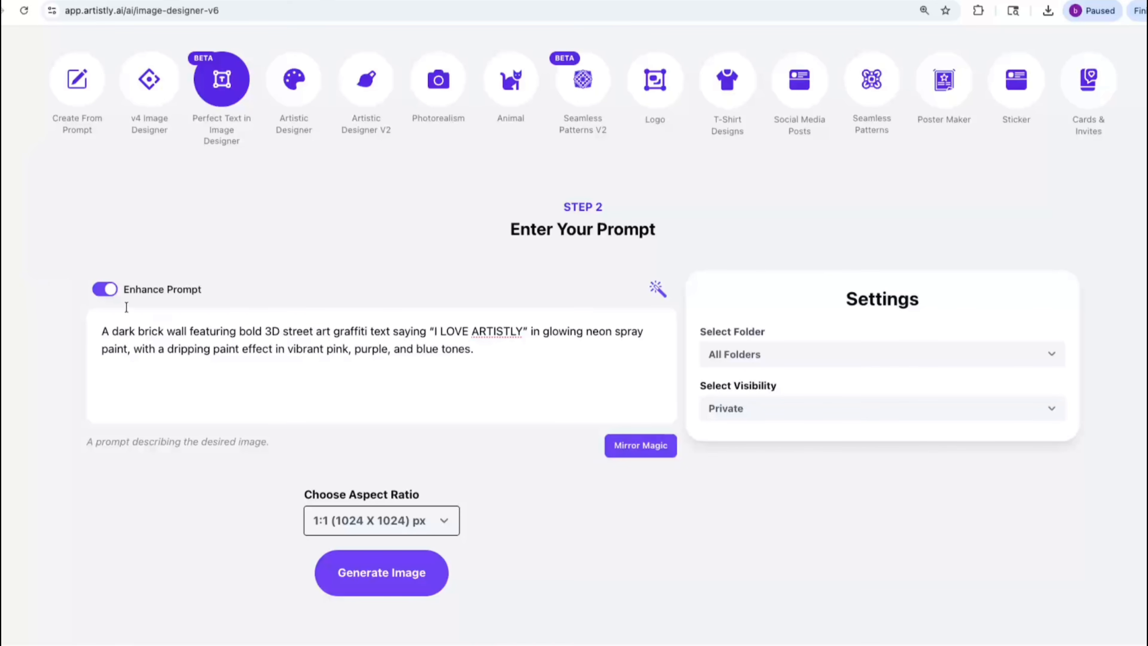
left_click(368, 571)
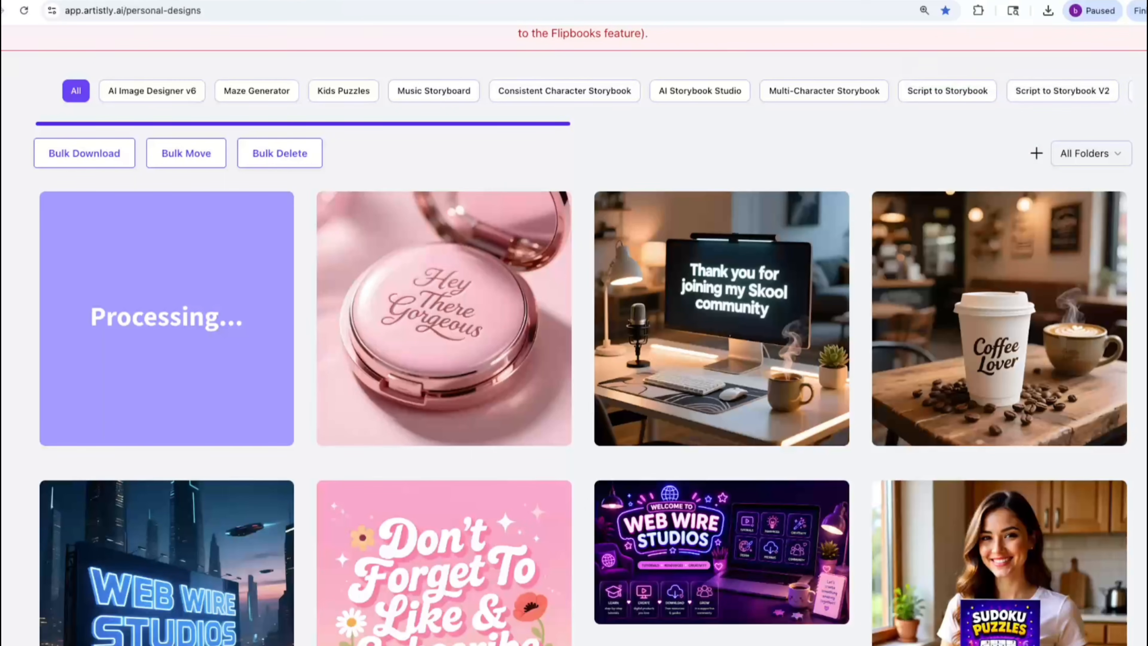
- Look through the row of design tools to locate the Personal Designs section
scroll(574, 335, "up", 5)
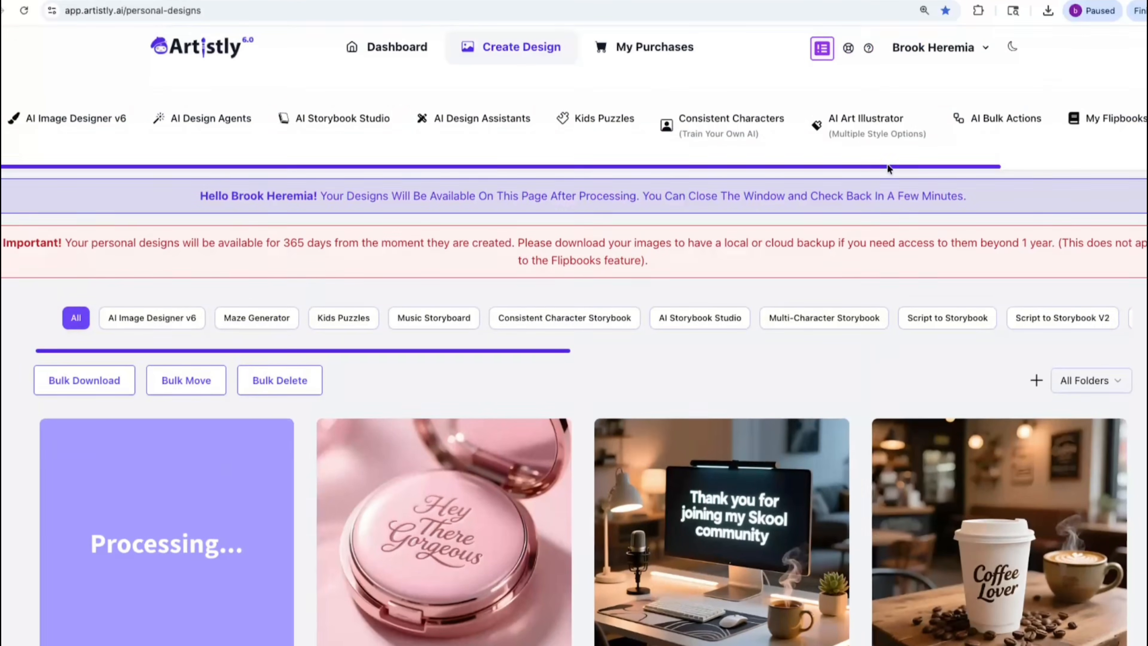
left_click_drag(888, 167, 1088, 169)
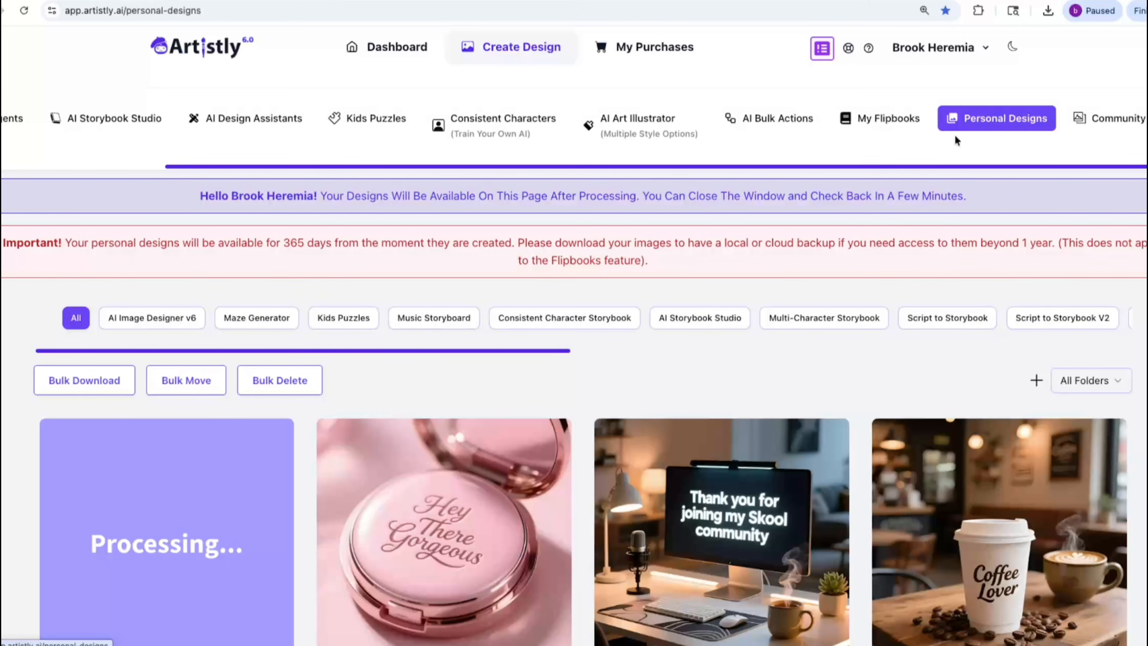
left_click_drag(898, 168, 588, 165)
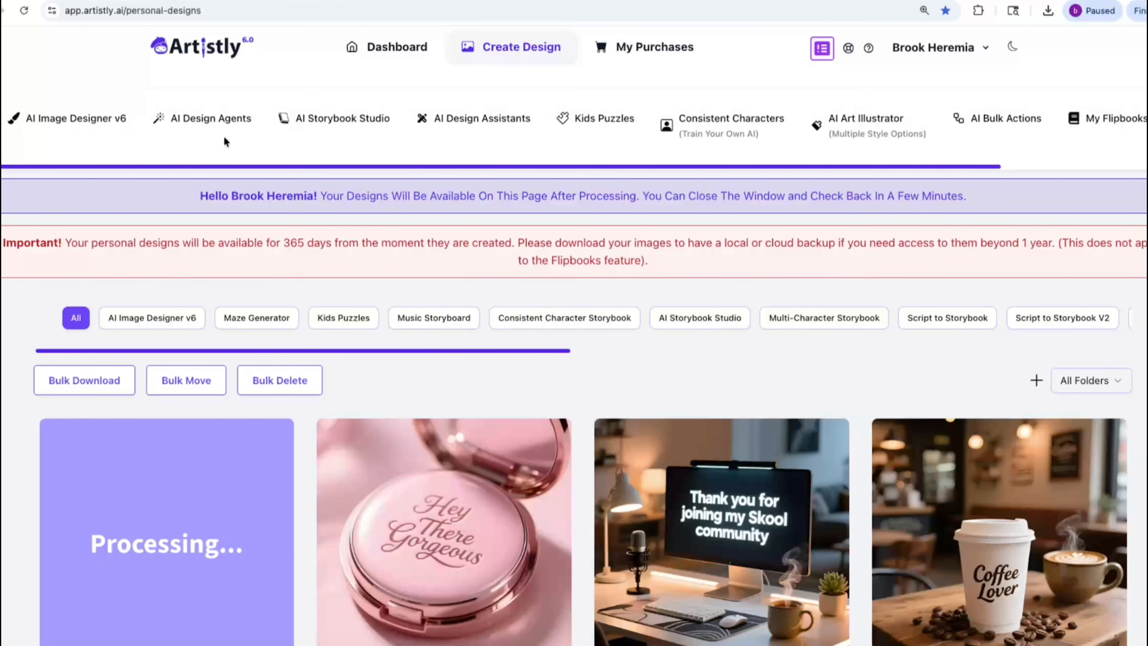
- In Perfect Text in Image Designer, generate a modern content creator workspace with glowing text saying "Join my Skool community", aesthetic desk setup with neon lighting
left_click(63, 119)
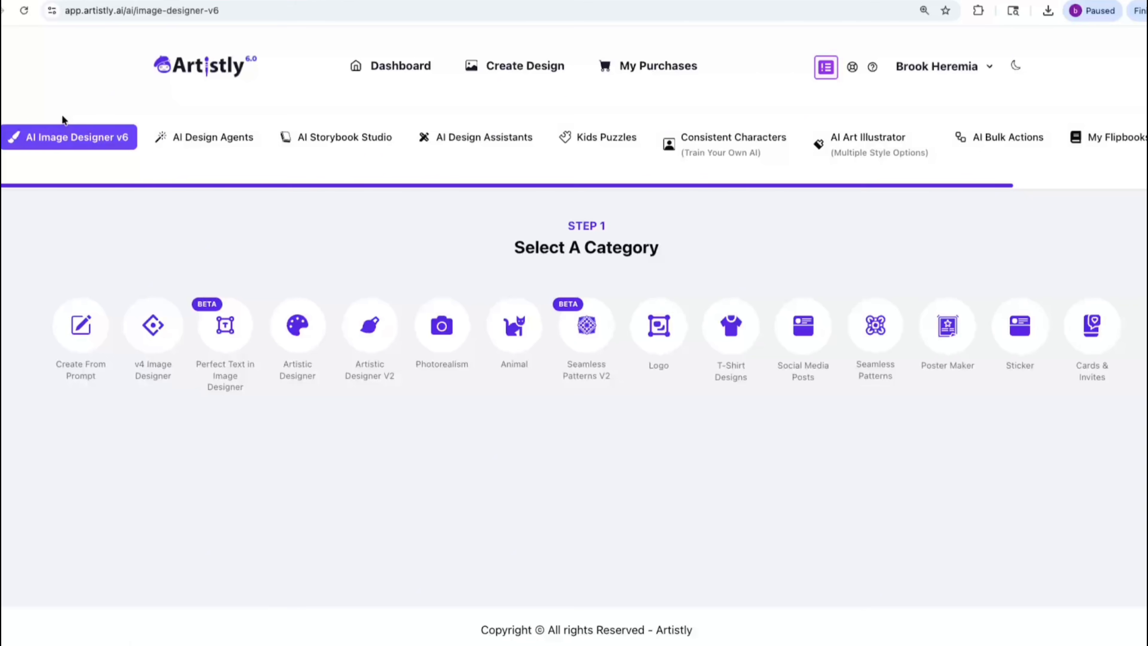
left_click(225, 339)
left_click(188, 284)
type("Modern content creator workspace with glowing text saying \"Join my Skool community\", aesthetic desk setup with neon lighting")
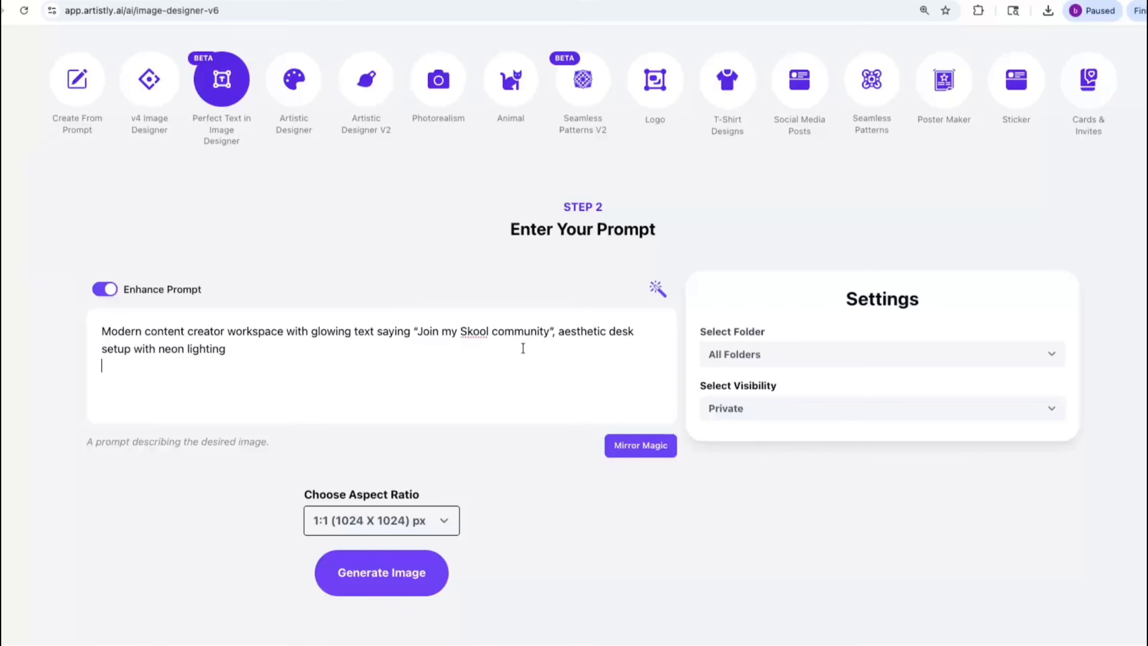
left_click_drag(555, 331, 410, 334)
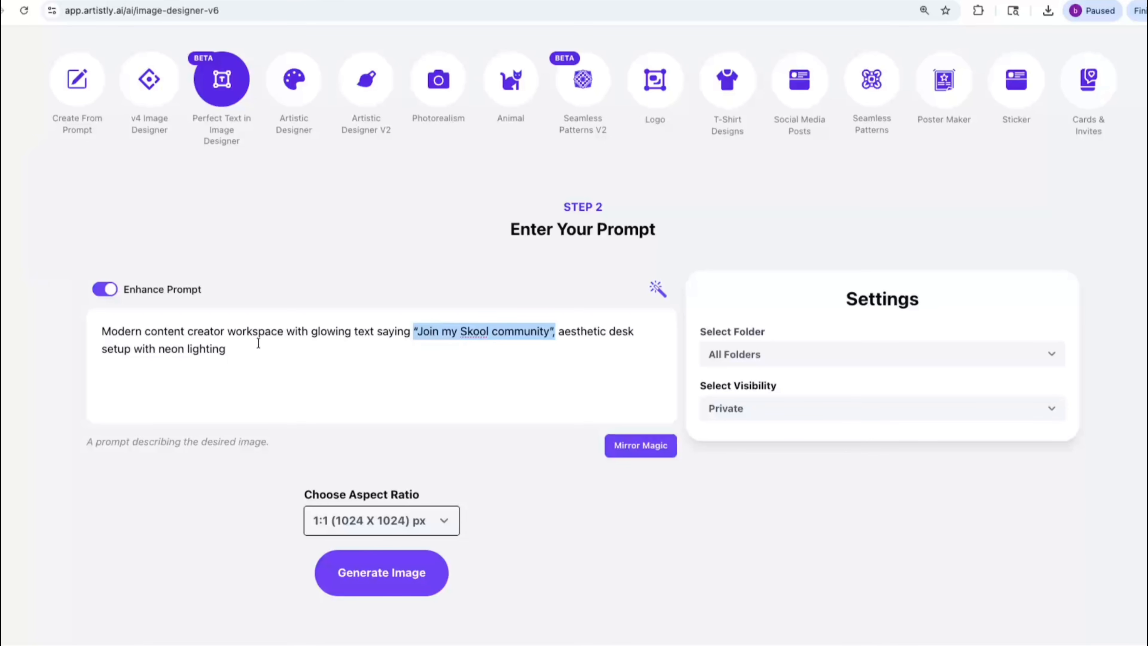
left_click(240, 348)
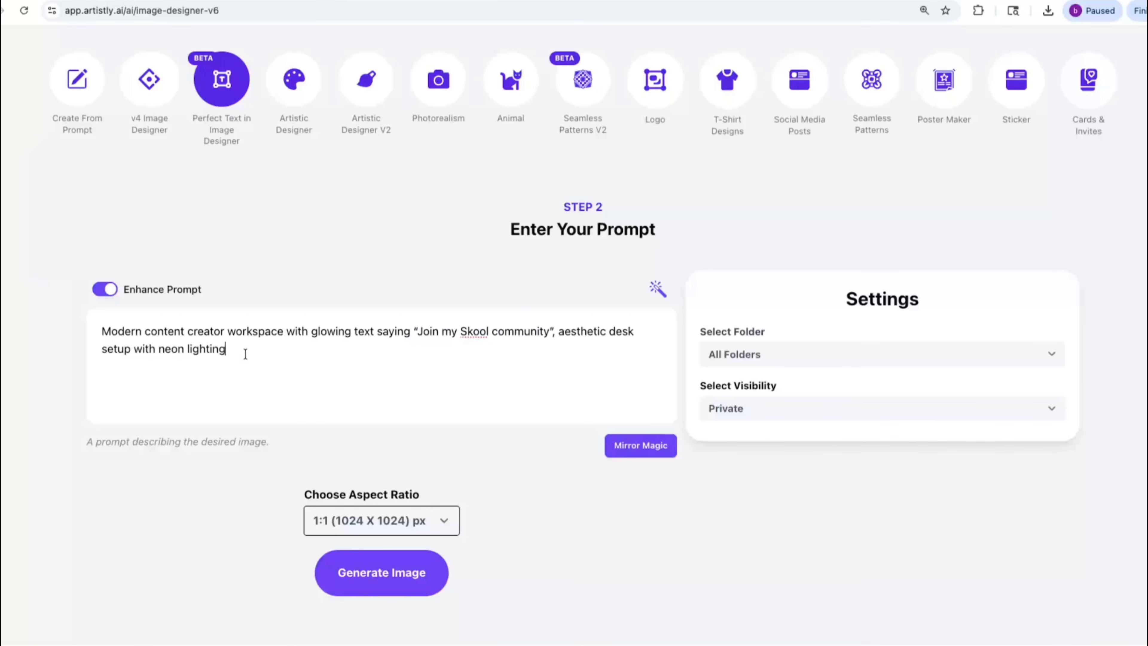
left_click(374, 572)
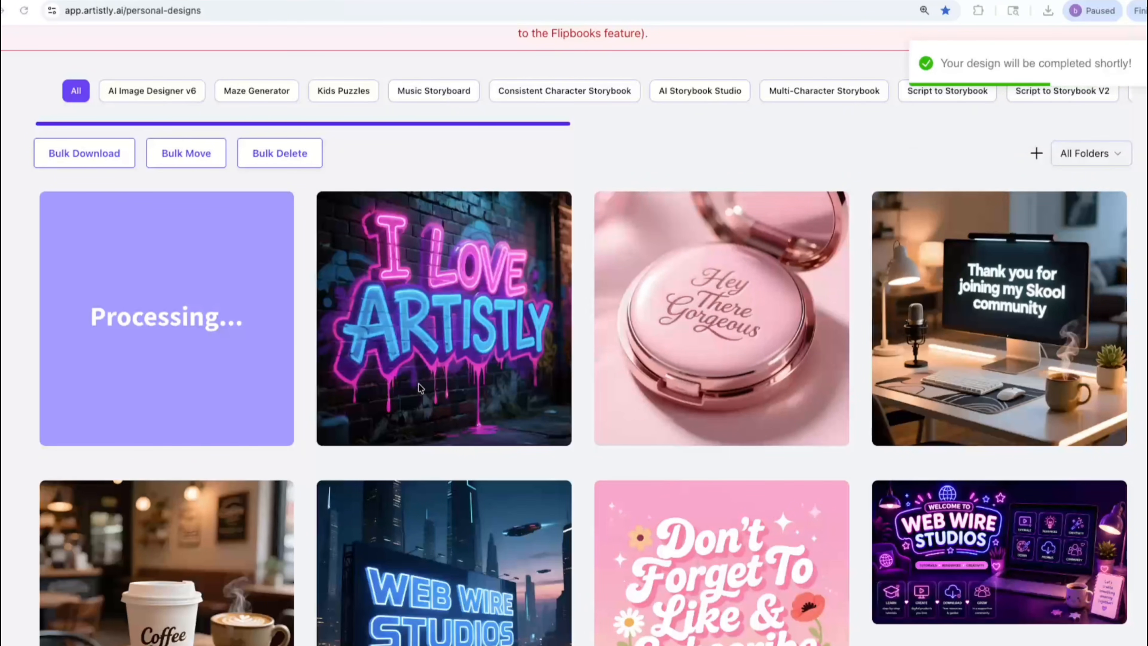
- View the details of the new "I LOVE ARTISTLY" design, examine its expanded design prompt, and close the details
mouse_move(377, 425)
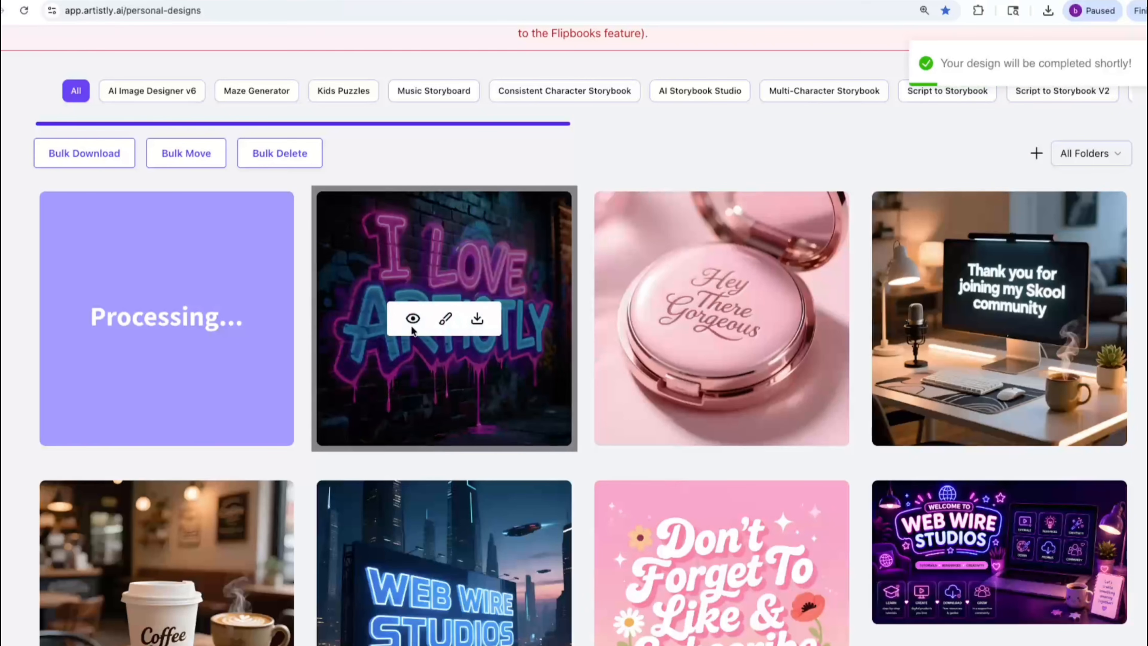
left_click(412, 319)
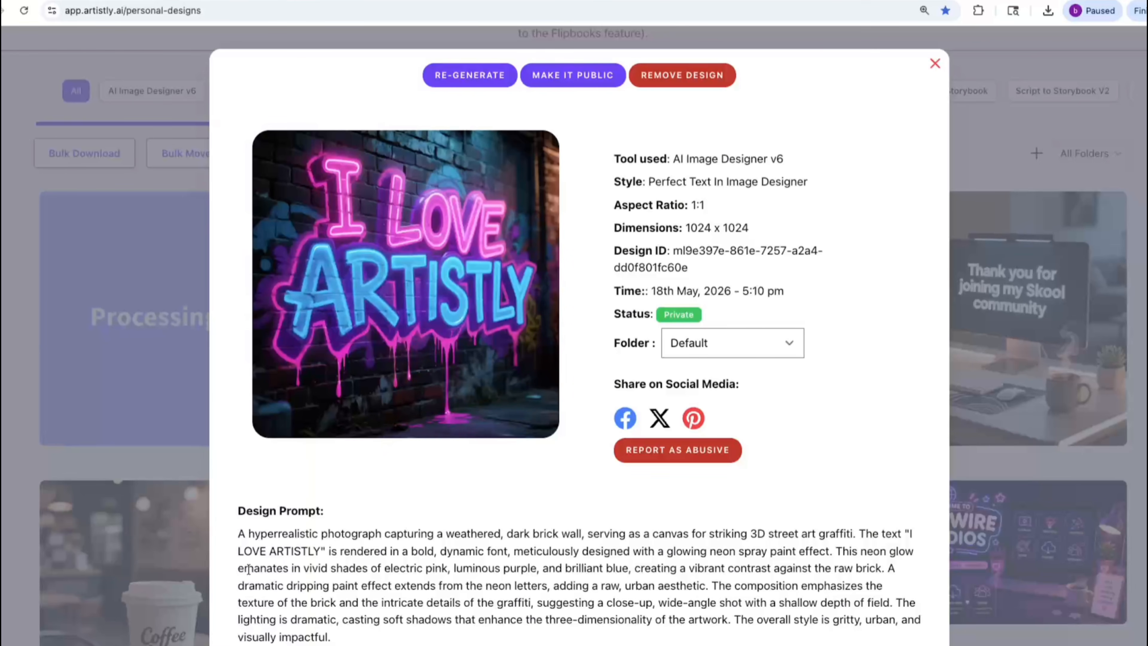
left_click_drag(336, 640, 229, 542)
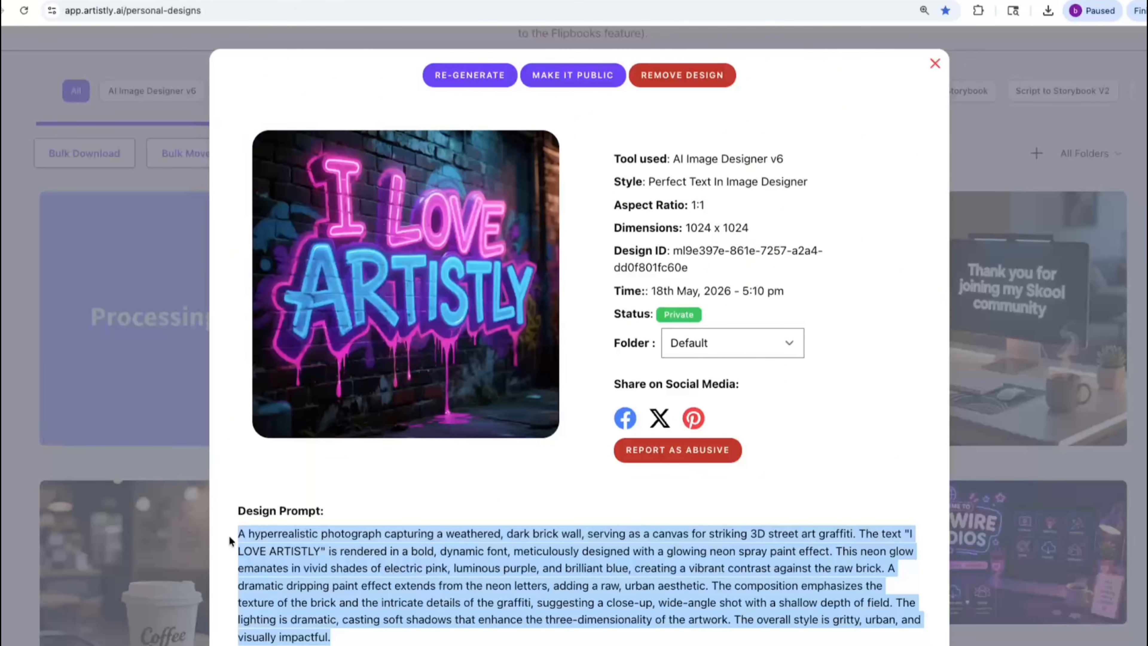
left_click(453, 489)
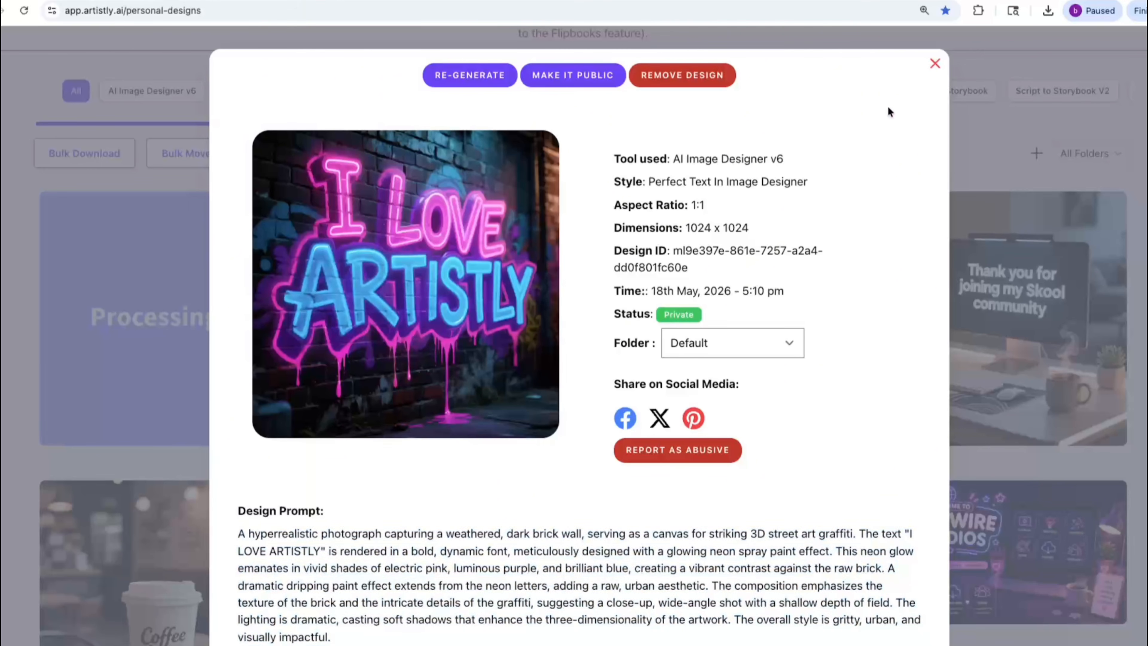
left_click(935, 63)
- In Perfect Text in Image Designer, generate a night time futuristic billboard saying "WEB WIRE STUDIOS" in 3d block letters with a white outline
scroll(971, 100, "up", 4)
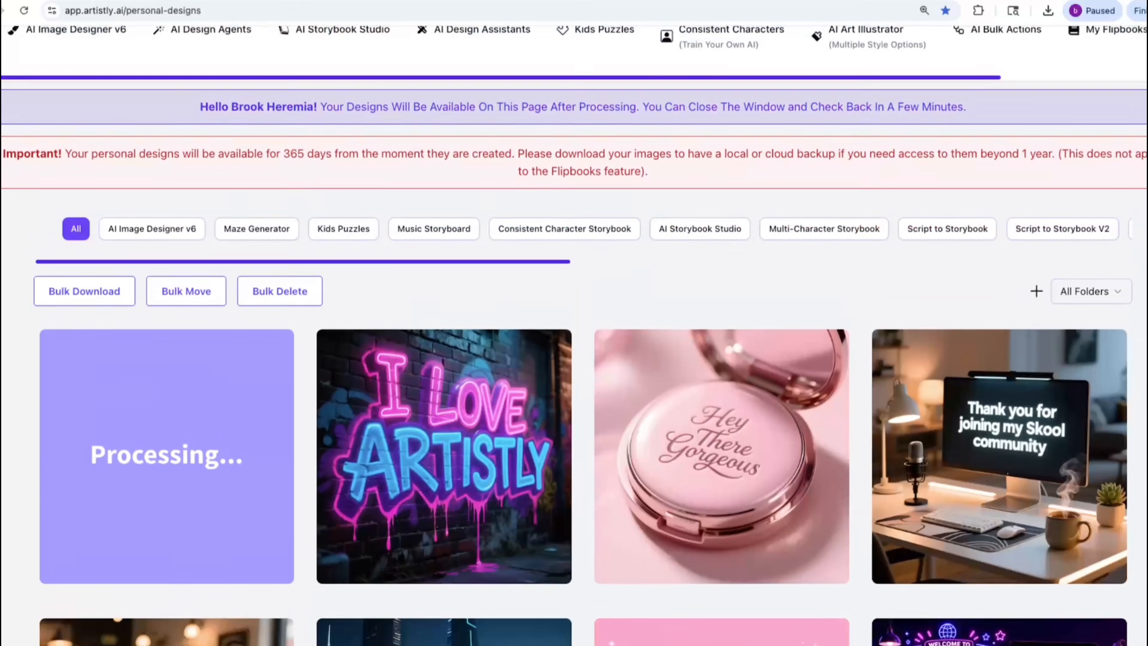
left_click(181, 275)
left_click(224, 333)
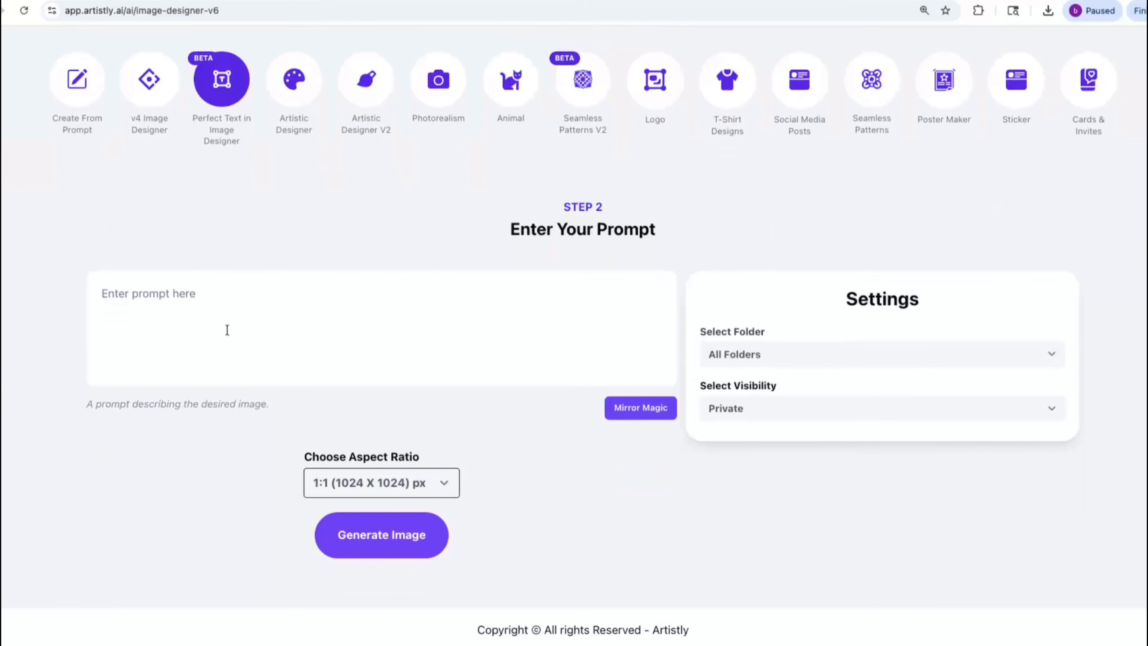
type("Night time scene, a futuristic billboard saying \"WEB WIRE STUDIOS\" in 3d block letters, text to have a white outline")
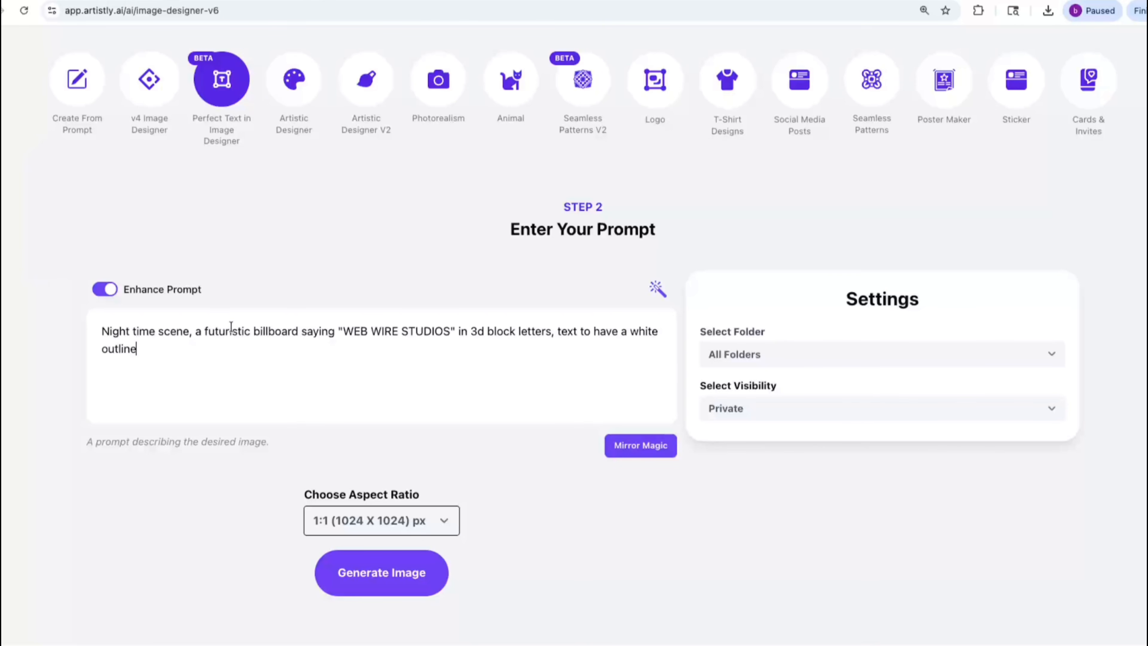
left_click(385, 585)
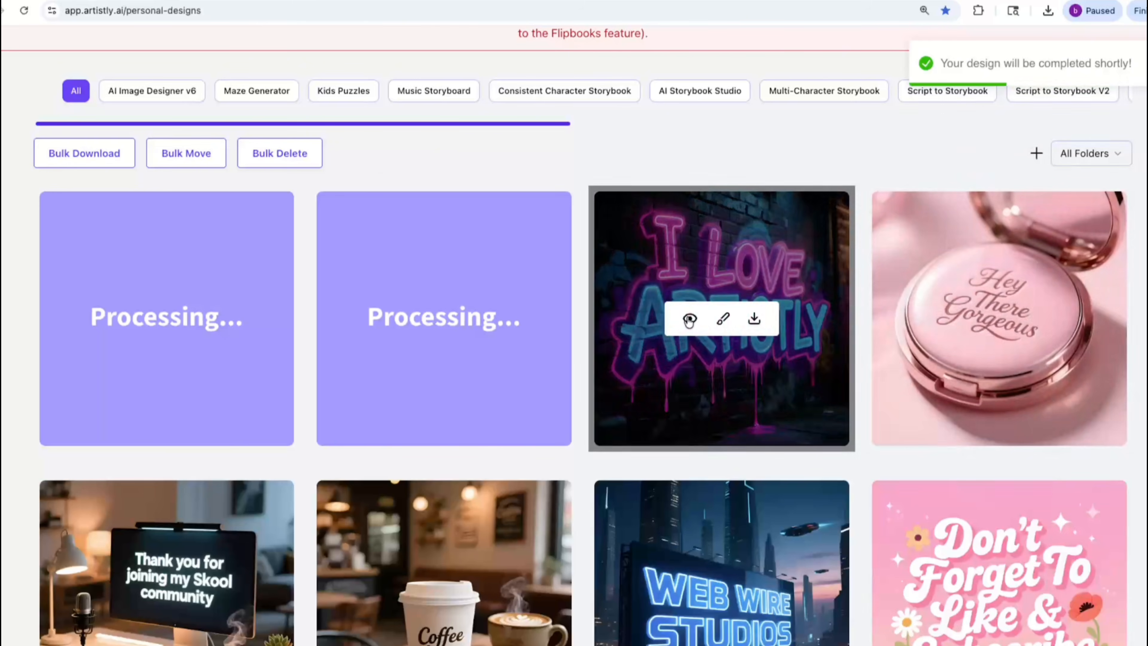
- Start a re-generation from the "I LOVE ARTISTLY" design and clear its entire loaded prompt
left_click(689, 319)
left_click(468, 77)
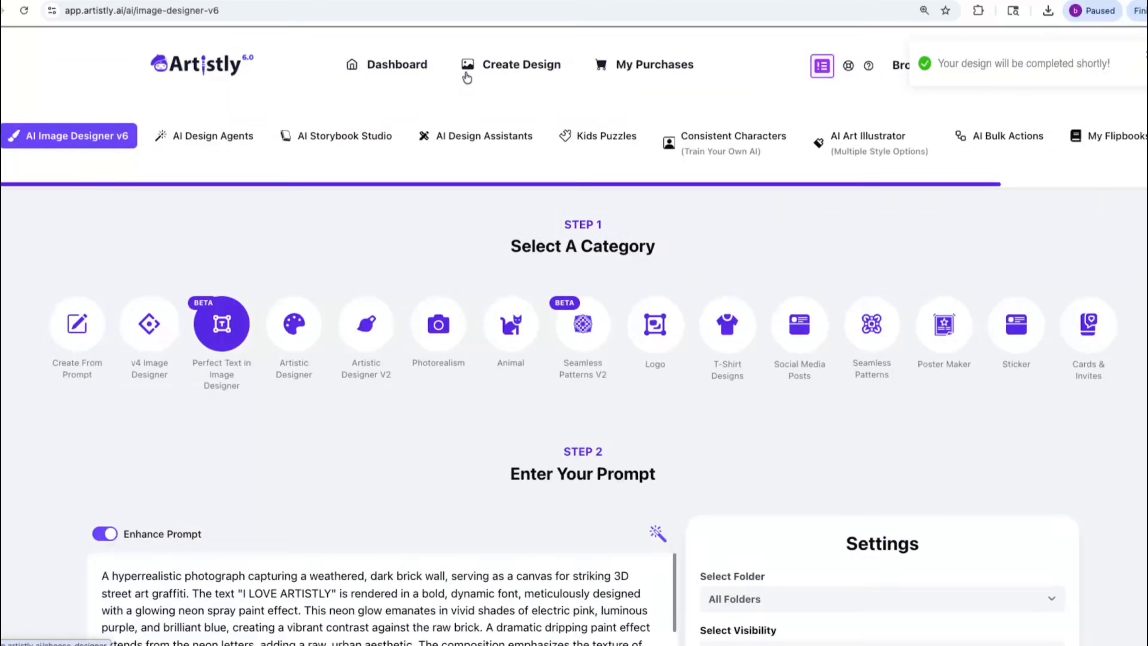
left_click_drag(433, 380, 92, 269)
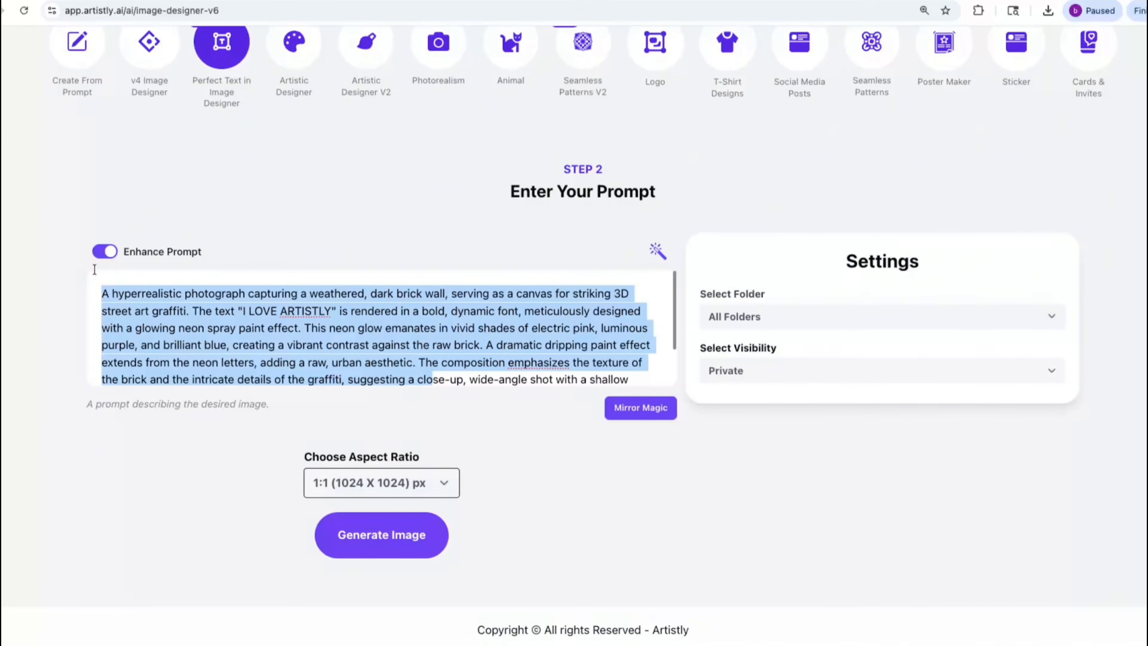
key("BackSpace")
left_click_drag(255, 334, 71, 278)
key("BackSpace")
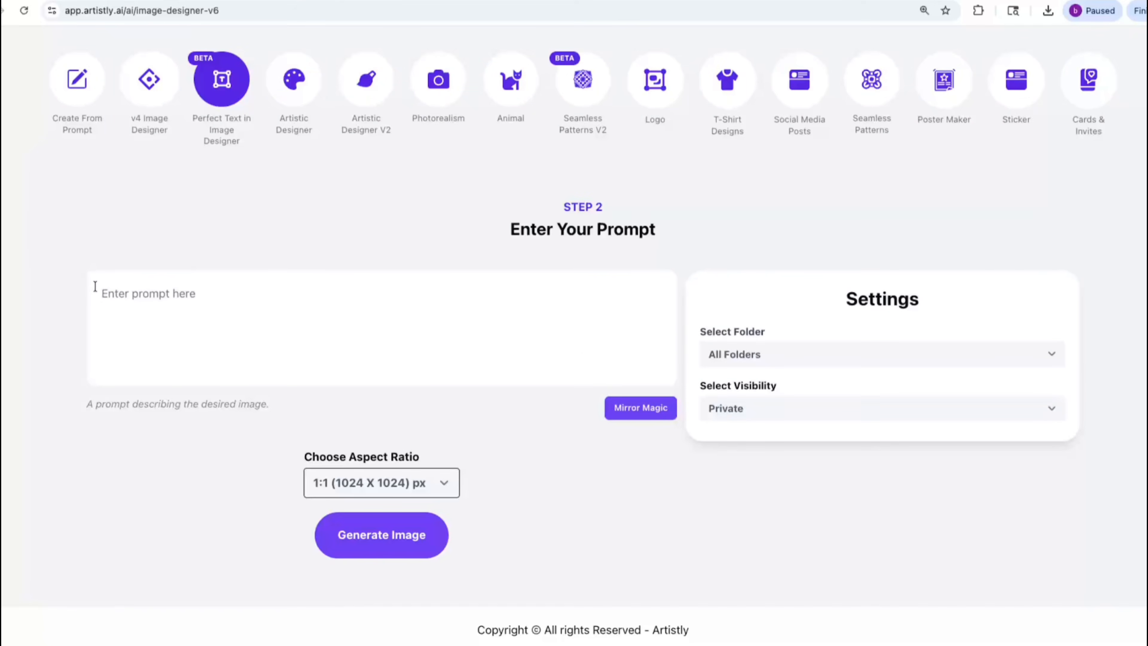
- Generate a luxury pink makeup compact with elegant typography saying "Hey There Gorgeous", feminine beauty branding, soft glam lighting, ultra detailed cosmetic photography, dreamy pink tones
type("Luxury pink makeup compact with elegant typography saying \"Hey There Gorgeous\", feminine beauty branding aesthetic, soft glam lighting, ultra detailed cosmetic photography, dreamy pink tones")
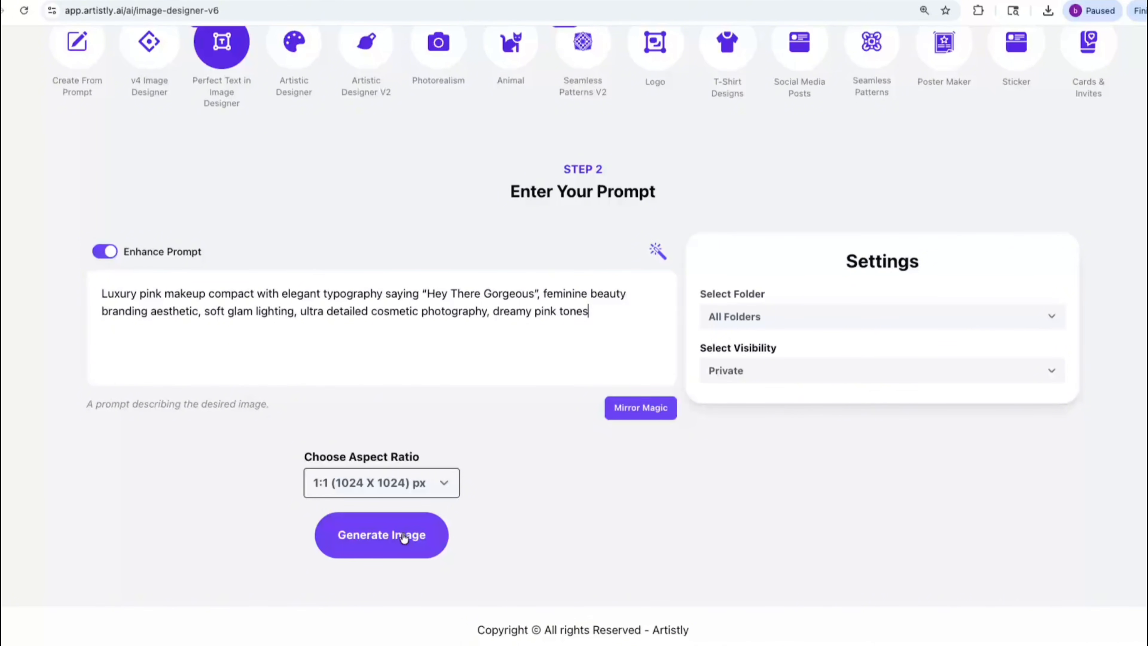
left_click(413, 537)
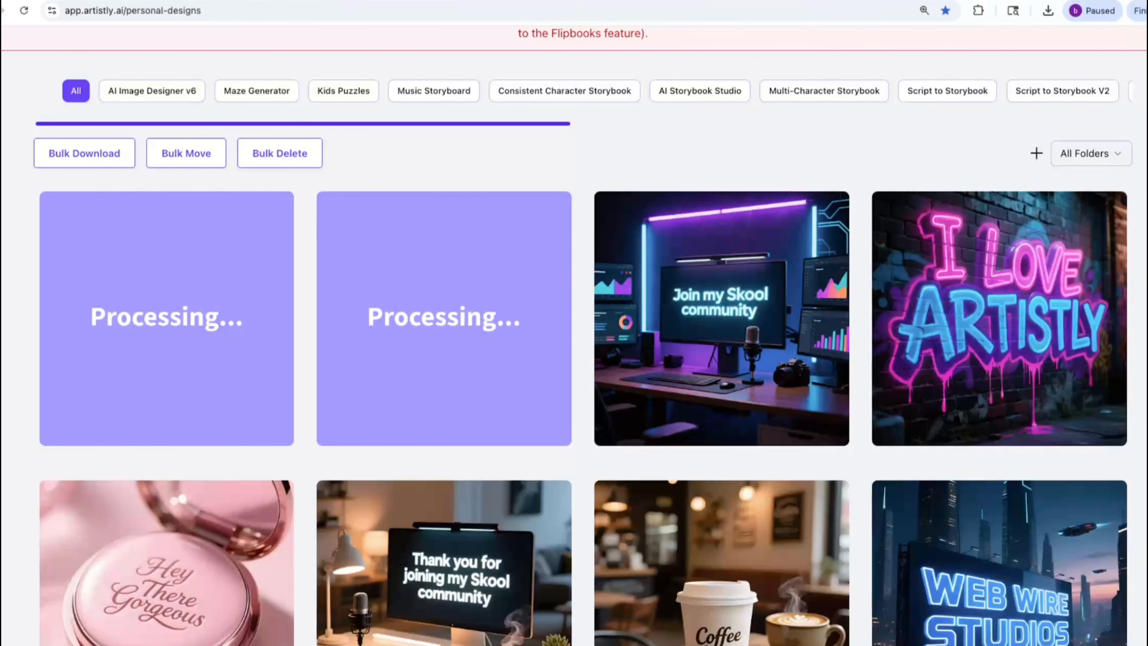
- In Perfect Text in Image Designer, generate a takeaway coffee cup with elegant text saying "Coffee Lover", warm cafe atmosphere, creamy coffee tones
scroll(587, 149, "up", 5)
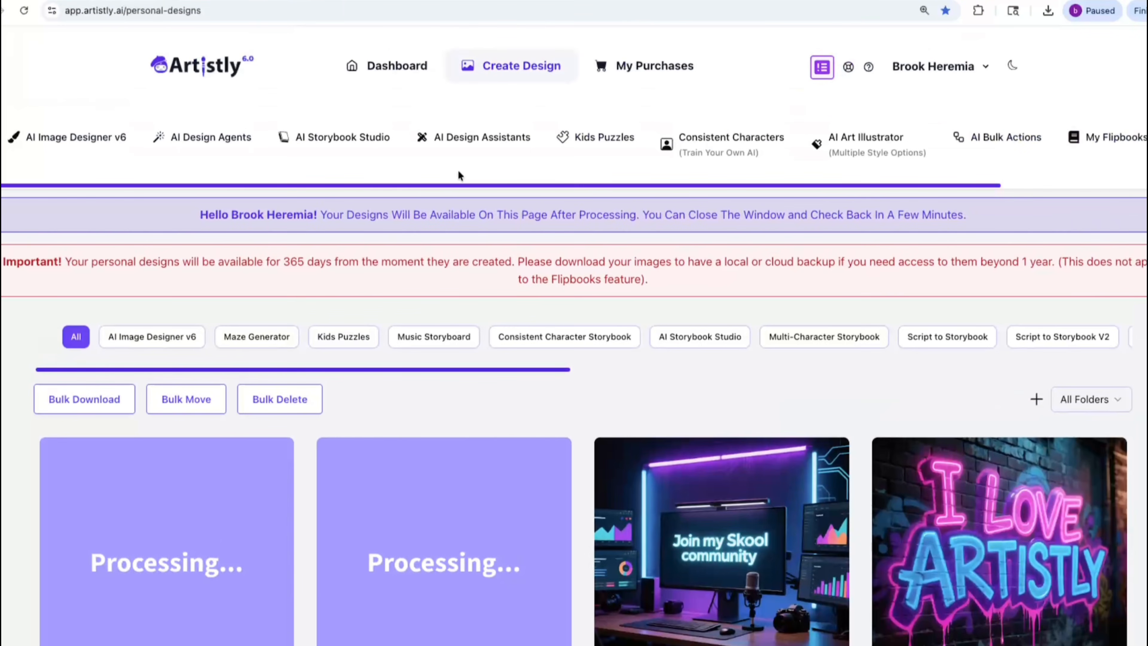
left_click(109, 154)
left_click(215, 382)
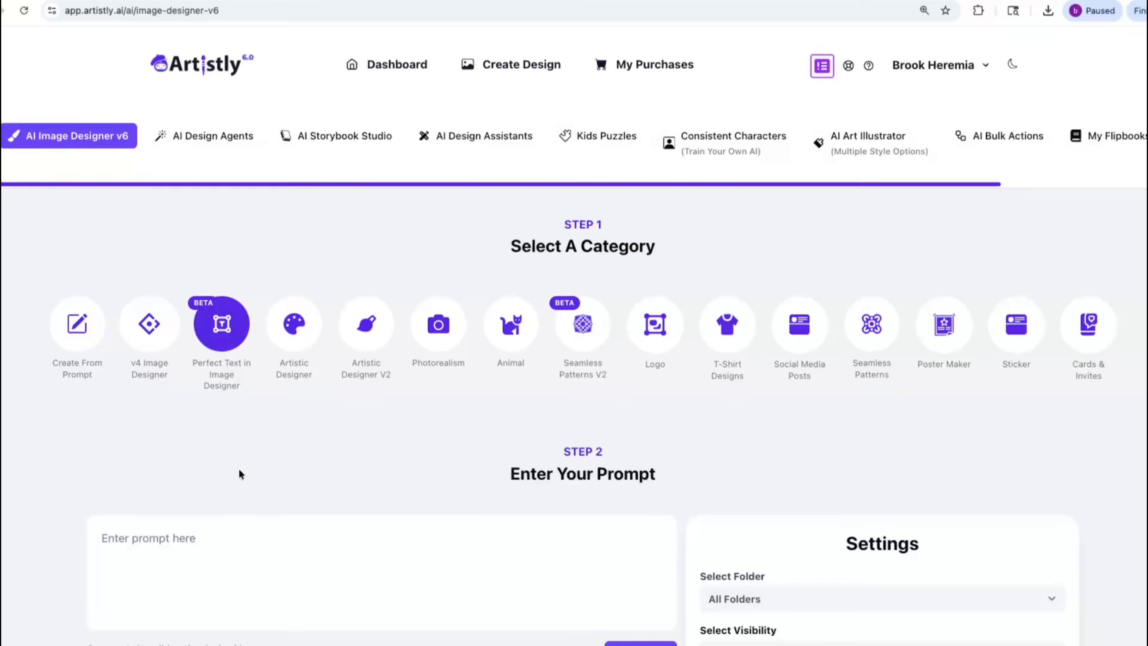
left_click(241, 297)
type("A takeaway coffee cup with elegant text saying \"Coffee Lover\", warm cafe atmosphere, creamy coffee tones")
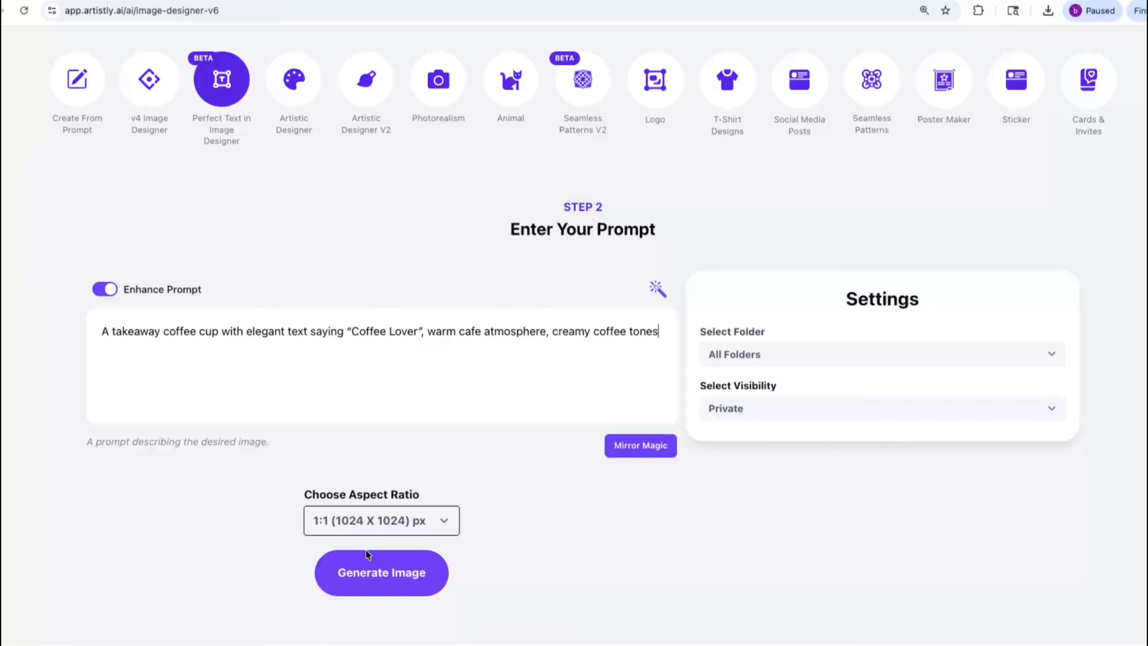
left_click(391, 582)
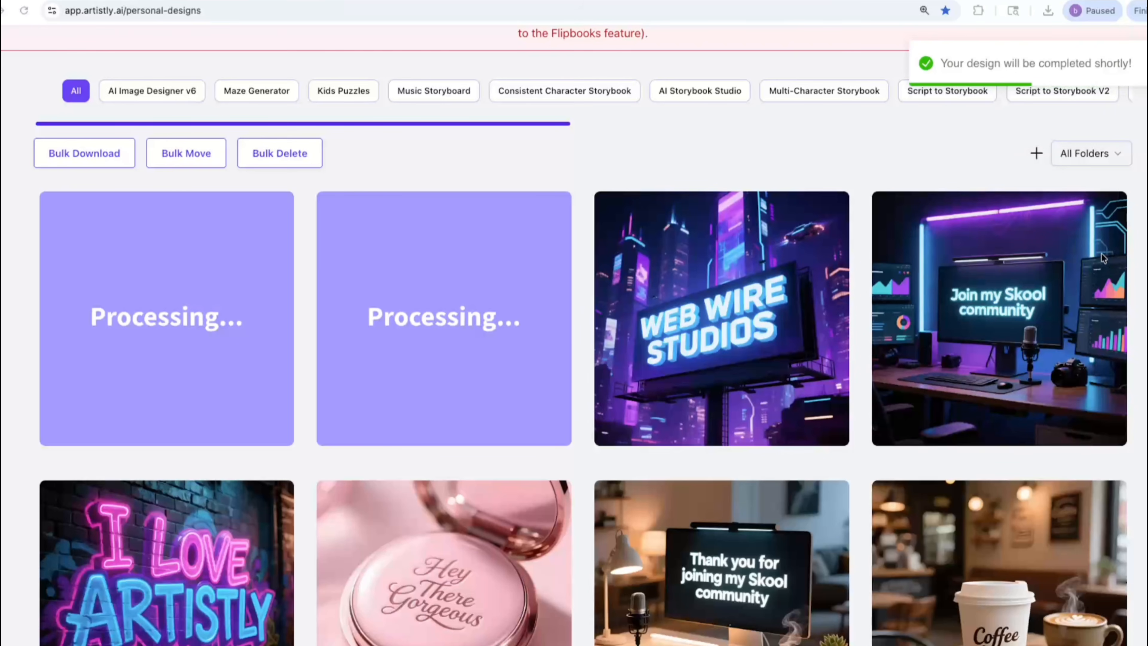
- In Perfect Text in Image Designer, generate cute groovy retro typography saying "Don’t Forget To Like & Subscribe", soft pink and white, 70s lettering, pastel background, sparkles
scroll(63, 127, "up", 5)
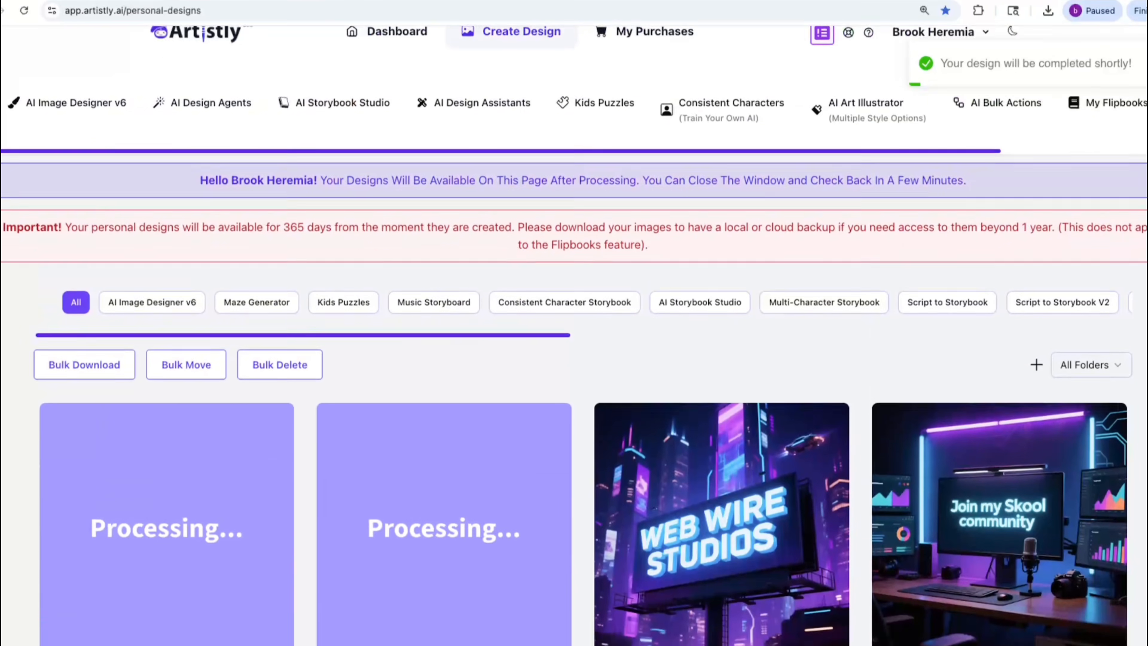
left_click(64, 127)
left_click(243, 317)
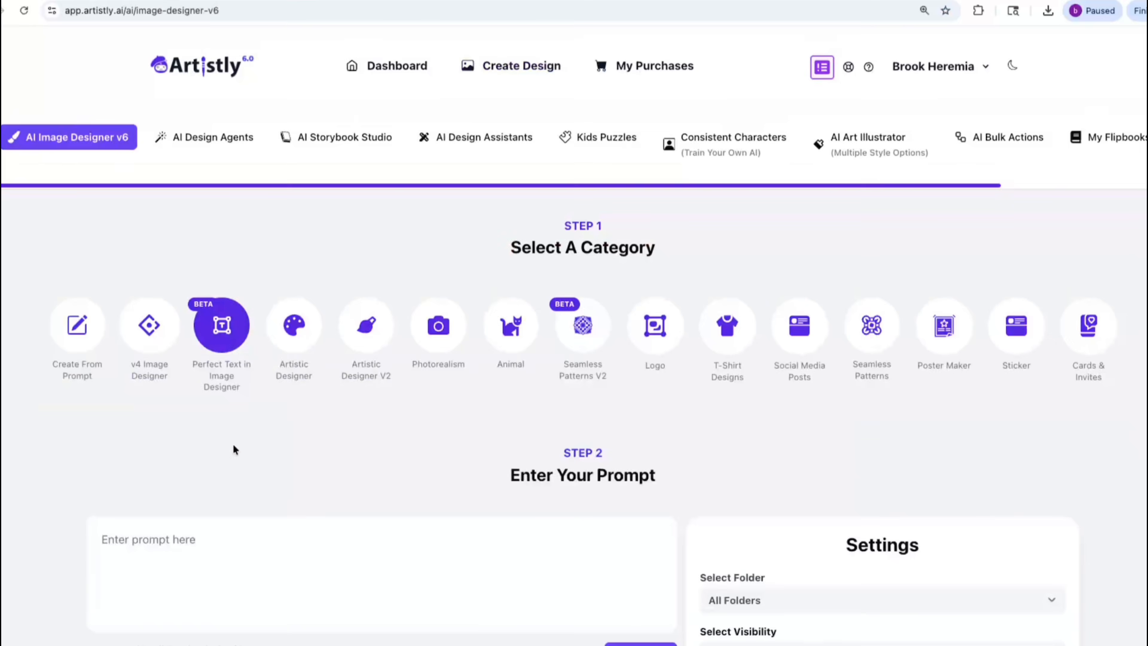
left_click(261, 326)
type("Cute groovy retro typography design saying \"Don’t Forget To Like & Subscribe\", soft pink and white color palette, playful 70s inspired lettering, wavy text style, trendy feminine aesthetic, dreamy pastel background, soft girly vibe with sparkles")
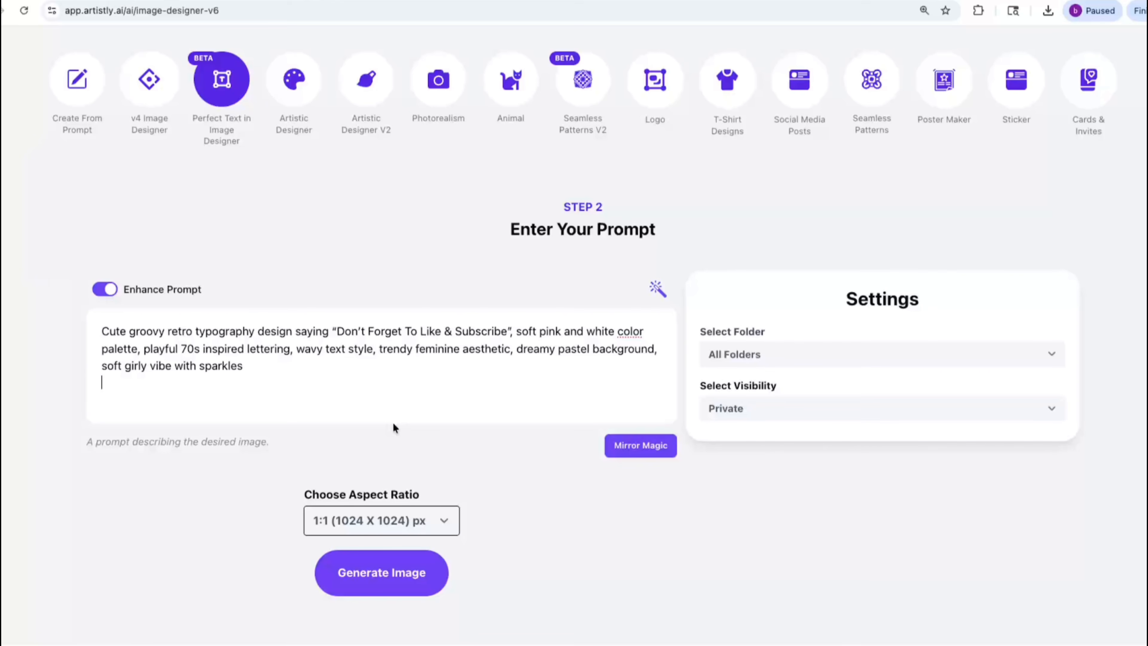
left_click(381, 573)
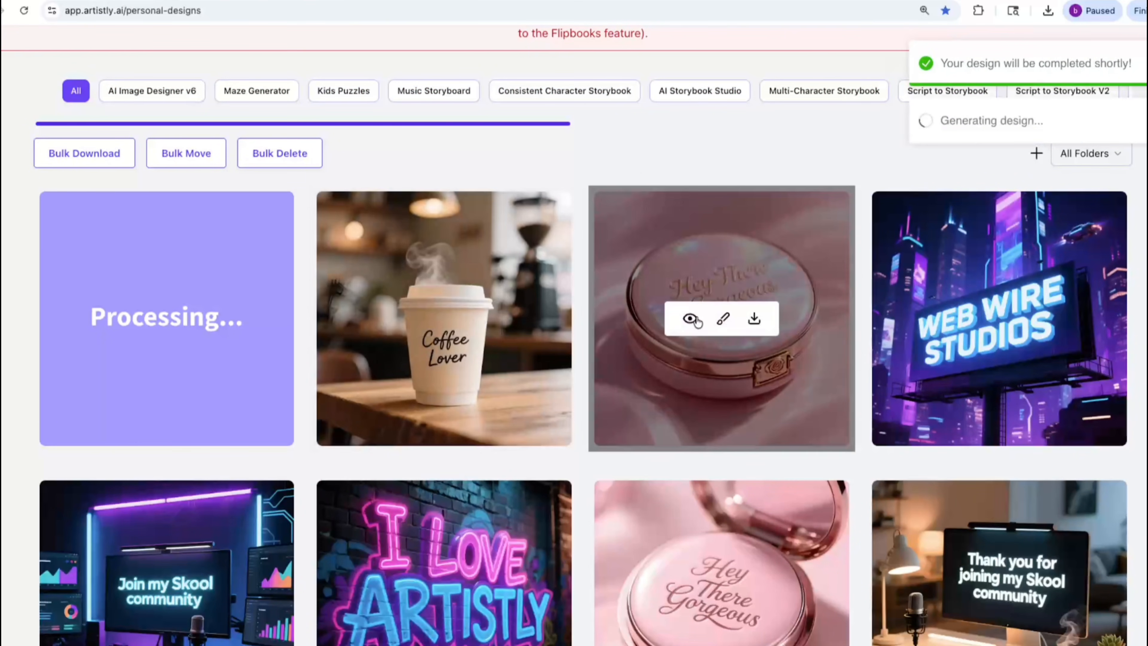
- View the details of the pearlescent pink "Hey There Gorgeous" makeup compact design and close them
left_click(688, 318)
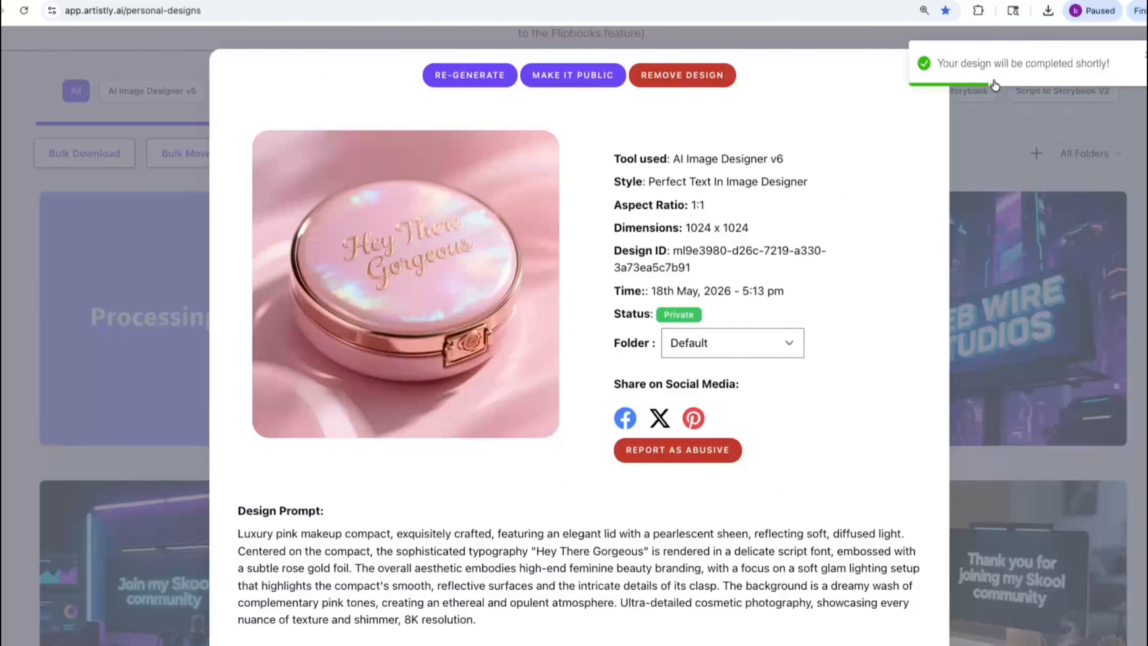
left_click(935, 64)
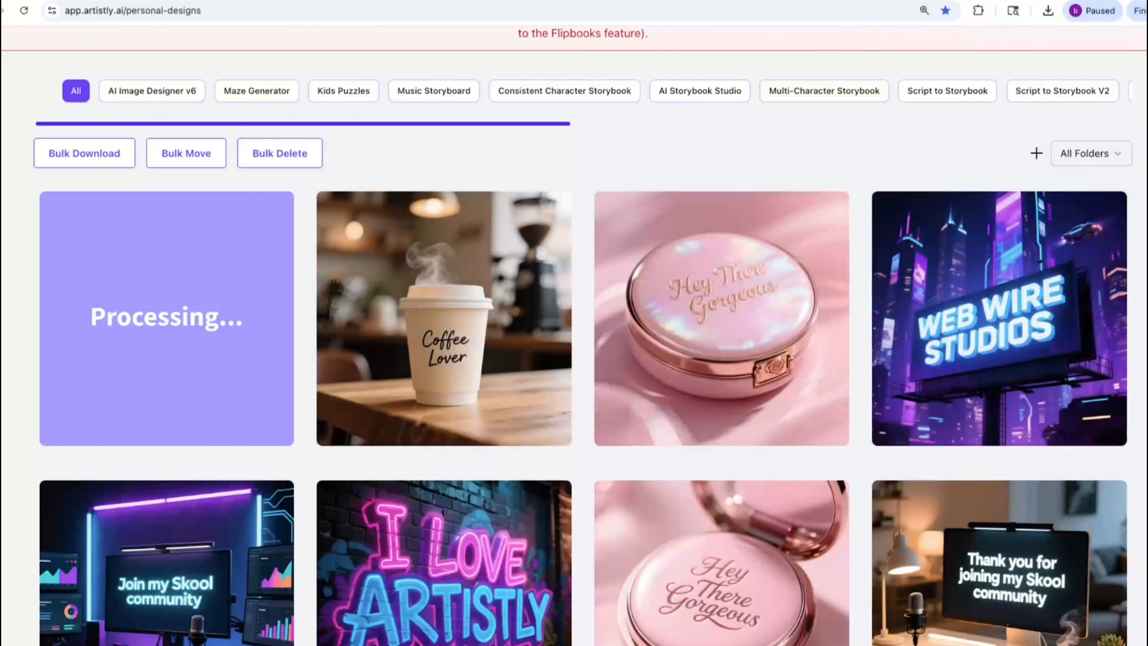
- Open the AI Image Designer v6 category selection to show where Perfect Text in Image Designer is found
scroll(1070, 178, "up", 4)
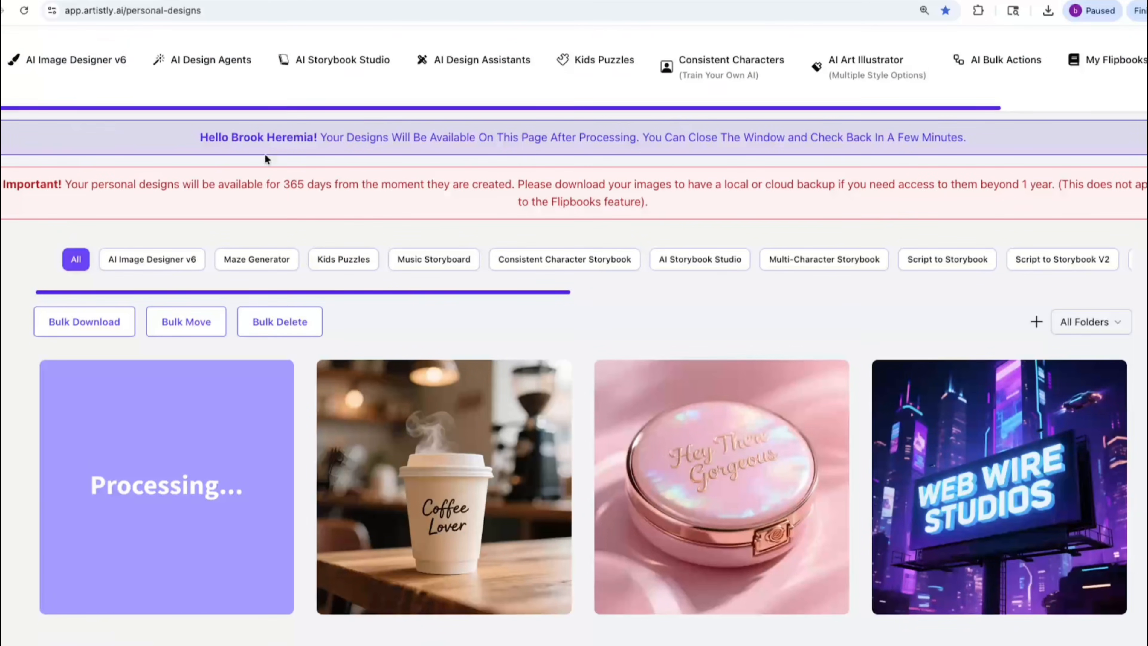
left_click(60, 60)
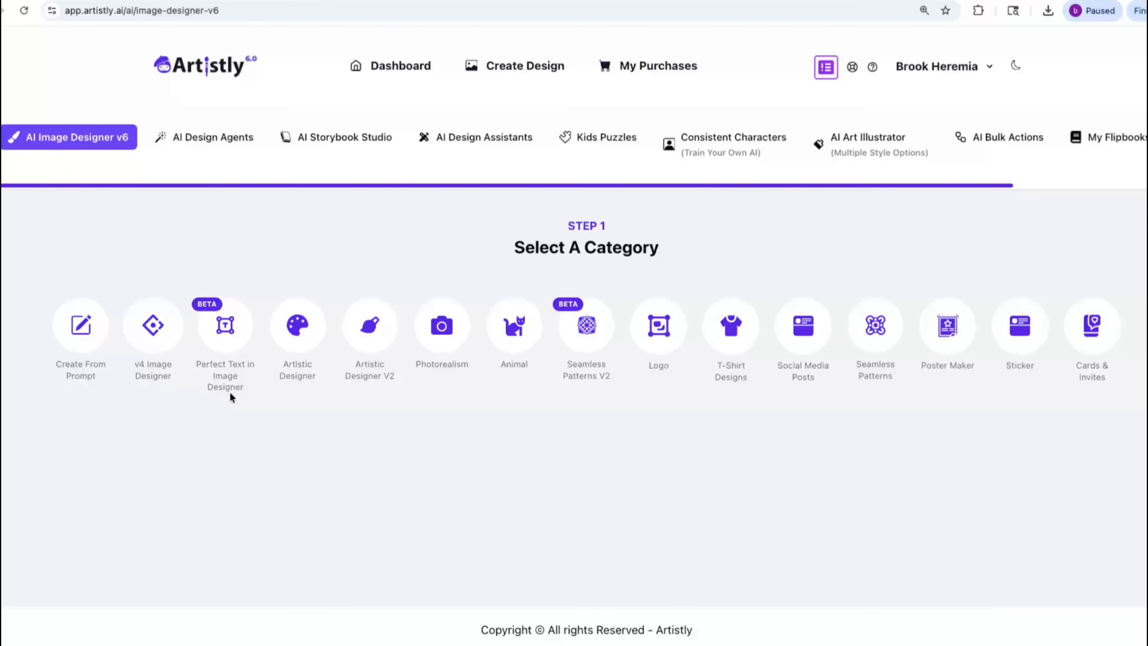
- Return to Personal Designs, view and close the "Don't Forget To Like & Subscribe" design's details, and look over the gallery of generated designs
left_click_drag(454, 185, 656, 185)
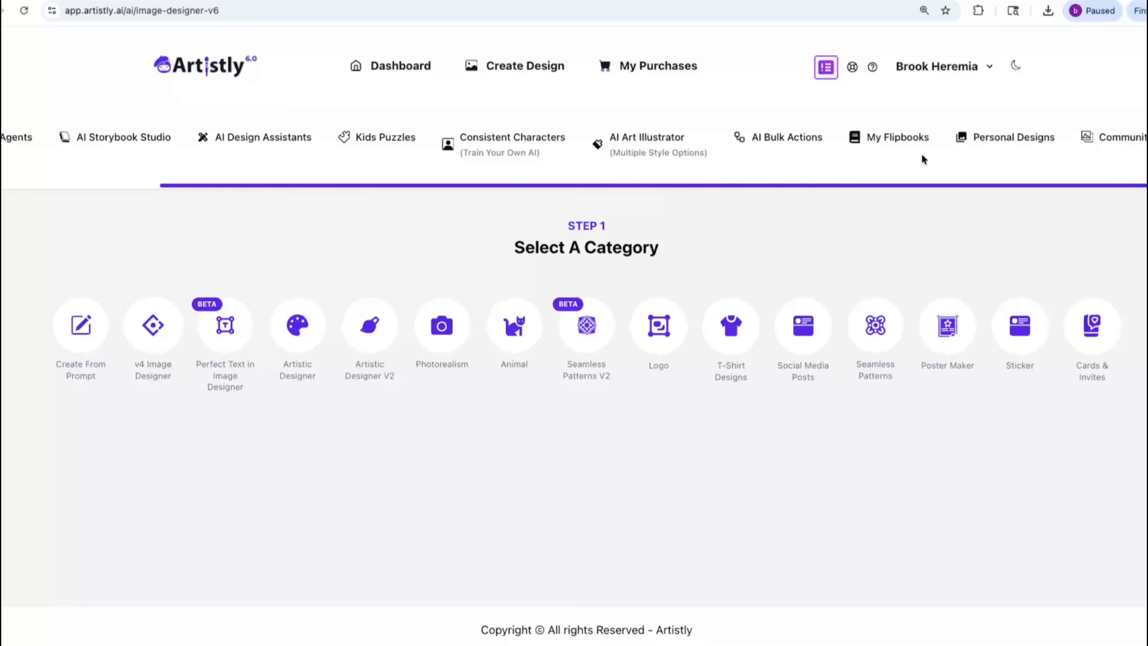
left_click(996, 139)
mouse_move(131, 542)
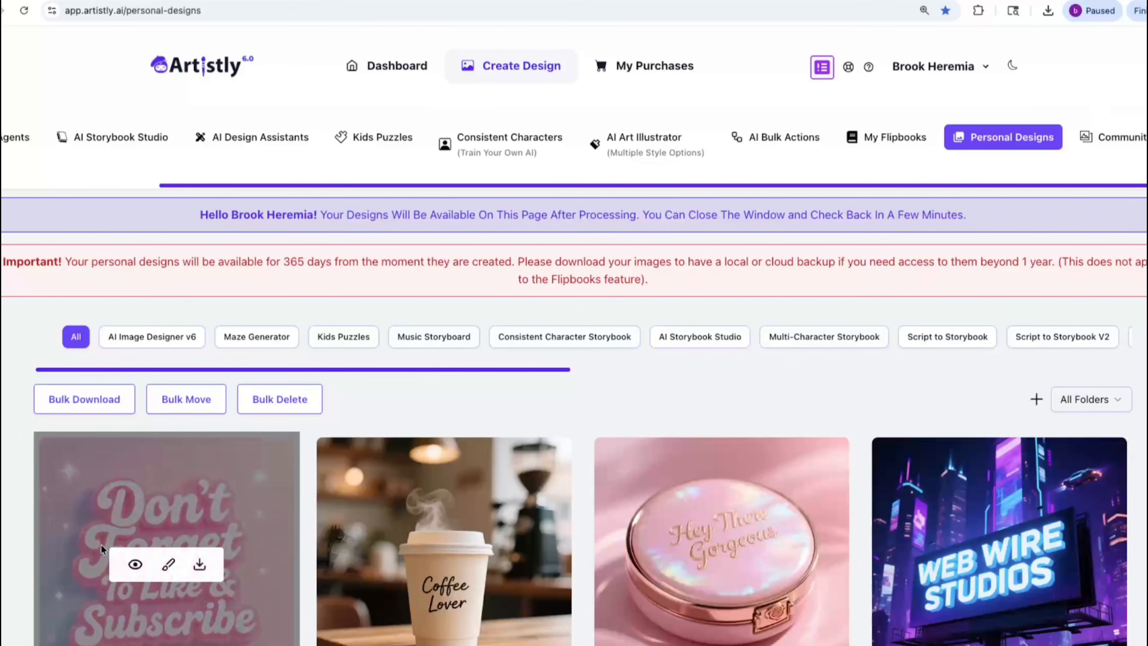
left_click(130, 569)
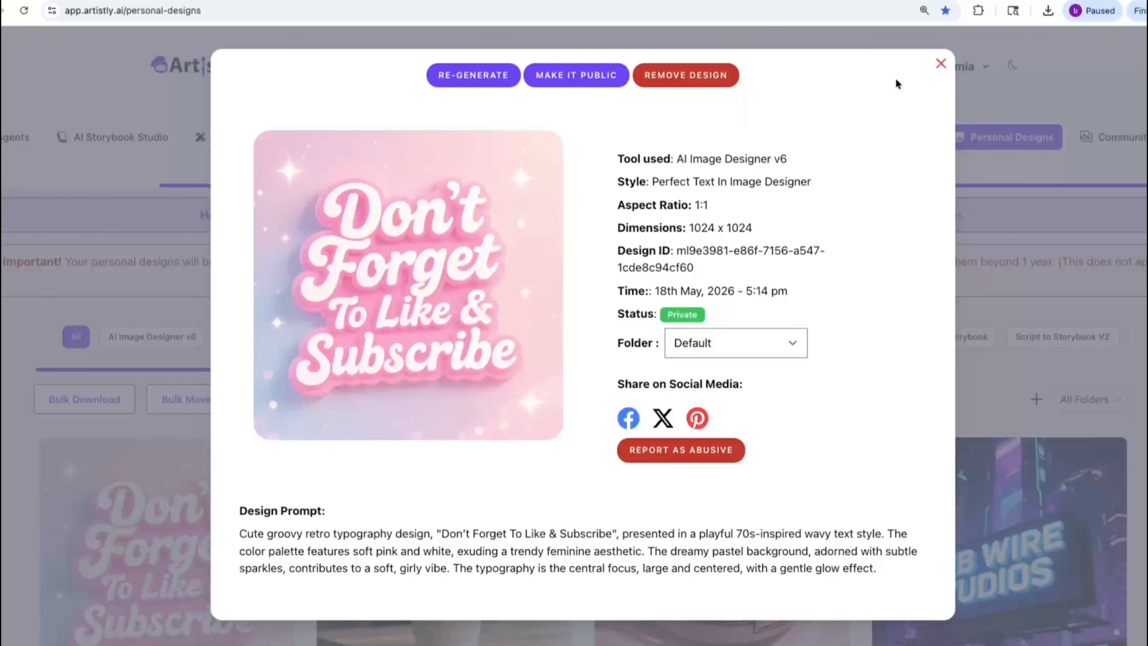
left_click(941, 65)
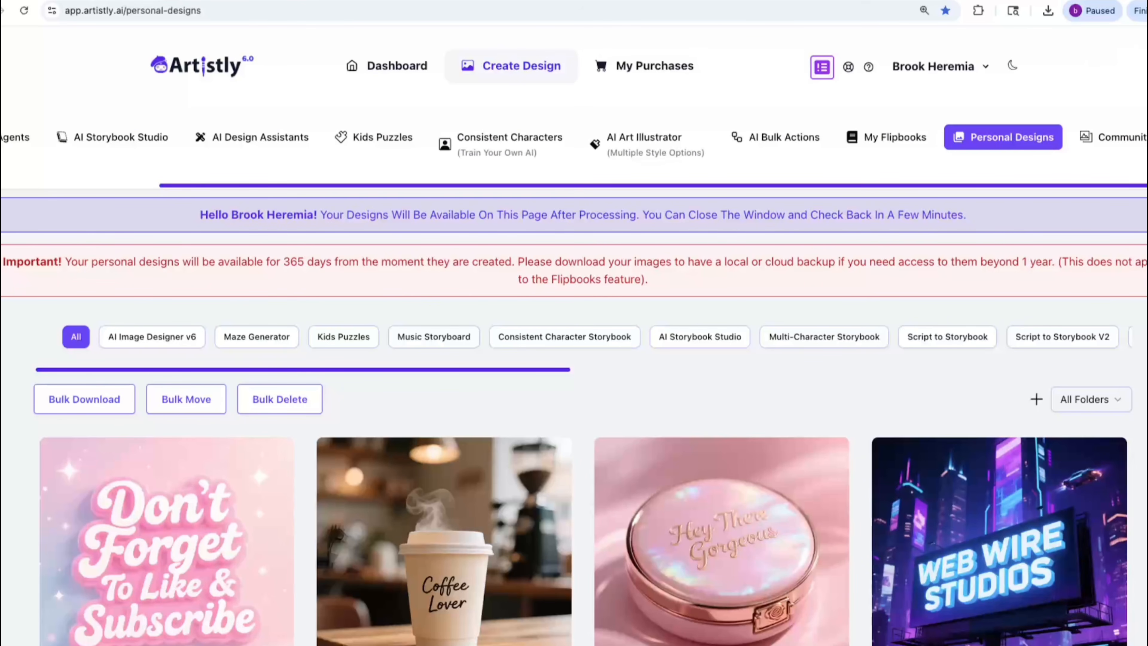
scroll(574, 349, "down", 8)
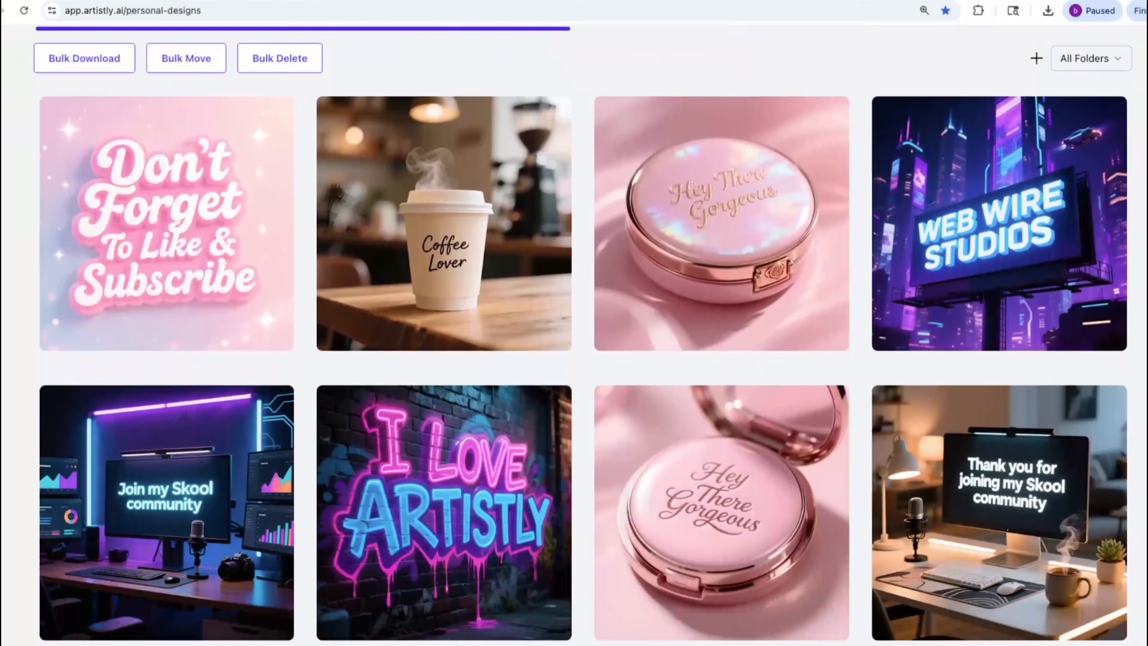
scroll(573, 335, "down", 6)
scroll(574, 334, "up", 2)
scroll(574, 335, "up", 10)
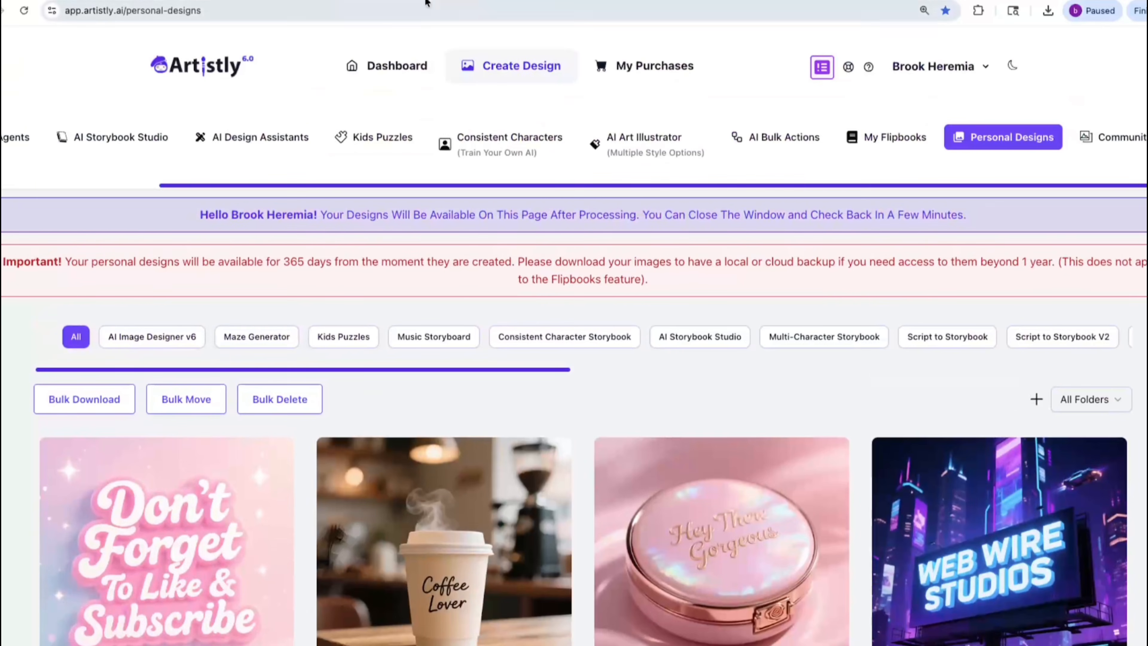